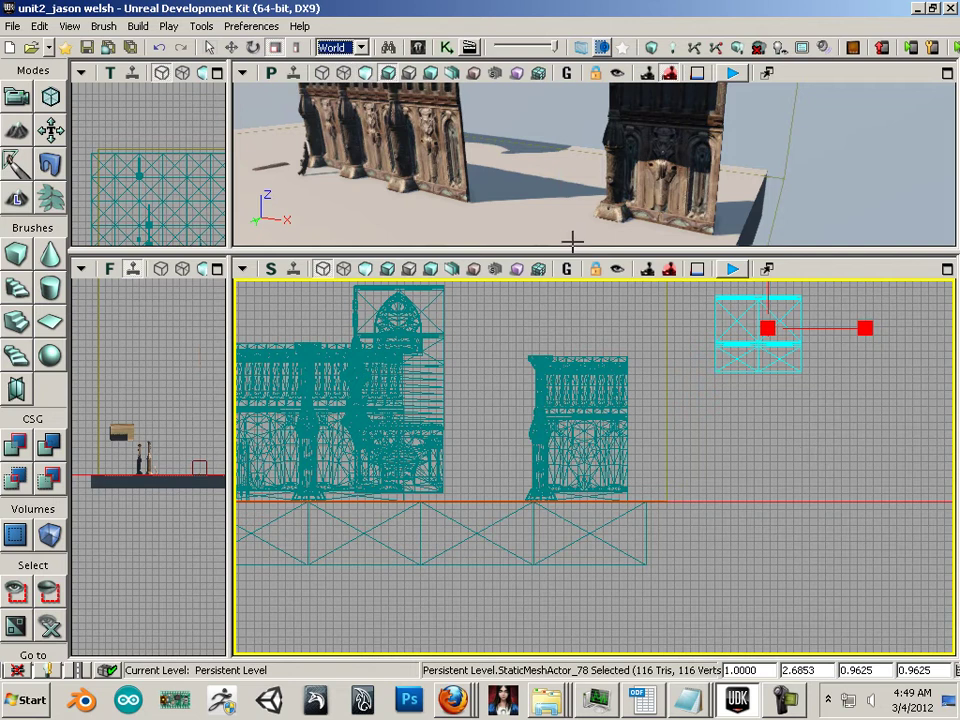
Select the floating wooden panel mesh and move it beside the carved wall section in the side view
{"action": "left_click_drag", "start_coordinate": [727, 433], "coordinate": [765, 435]}
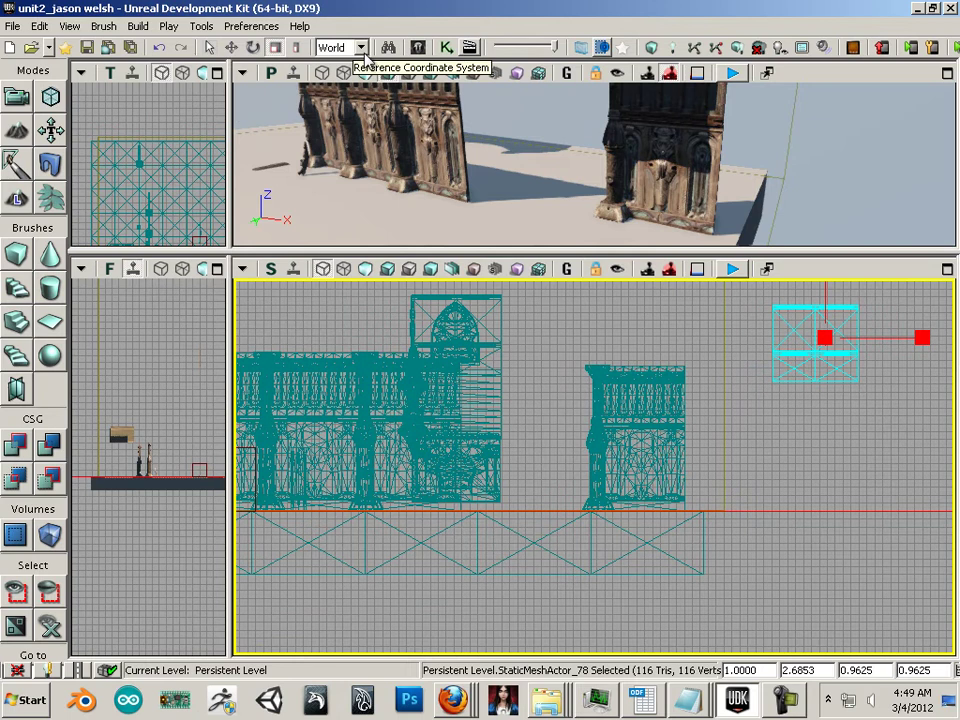
{"action": "left_click_drag", "start_coordinate": [735, 459], "coordinate": [664, 503]}
{"action": "scroll", "coordinate": [666, 505], "scroll_direction": "up", "scroll_amount": 2}
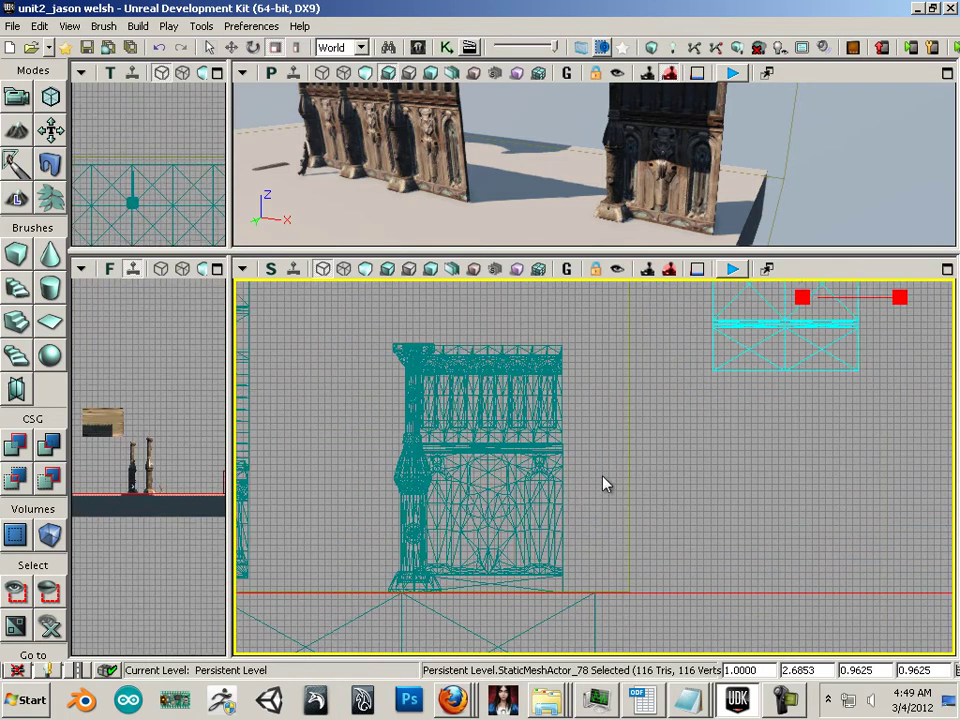
{"action": "left_click_drag", "start_coordinate": [606, 482], "coordinate": [714, 463]}
{"action": "left_click", "coordinate": [642, 424]}
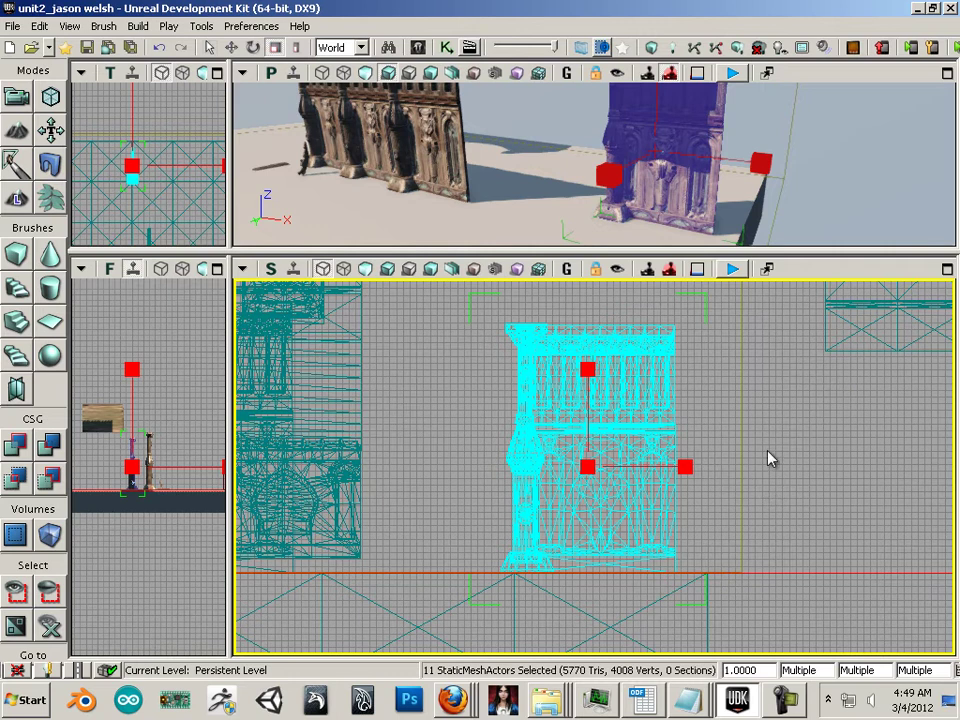
{"action": "left_click_drag", "start_coordinate": [769, 456], "coordinate": [745, 483]}
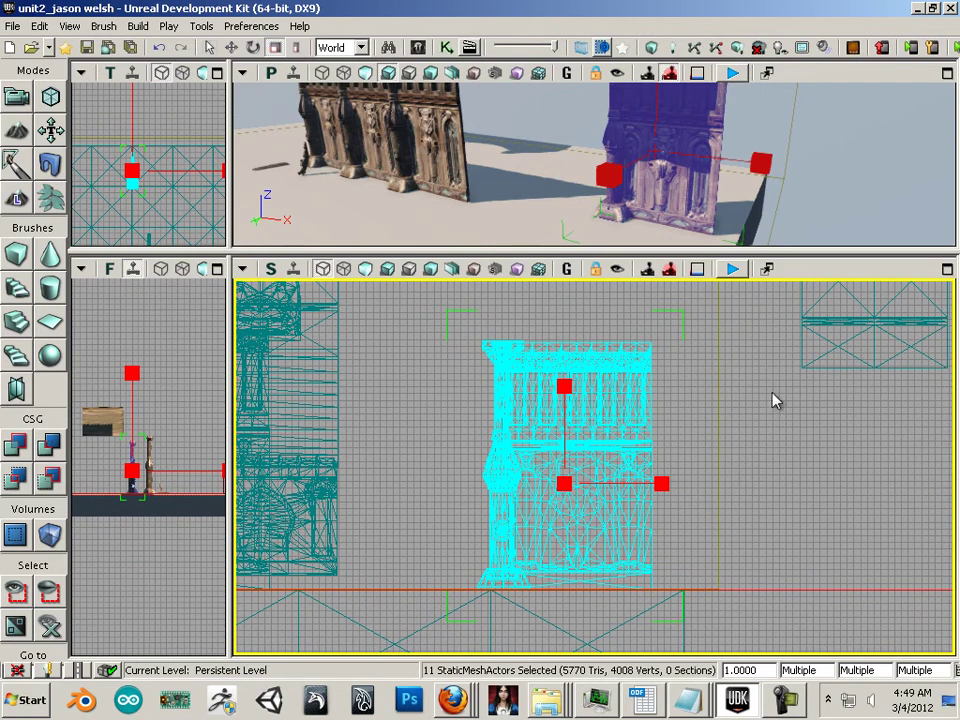
{"action": "left_click", "coordinate": [801, 343]}
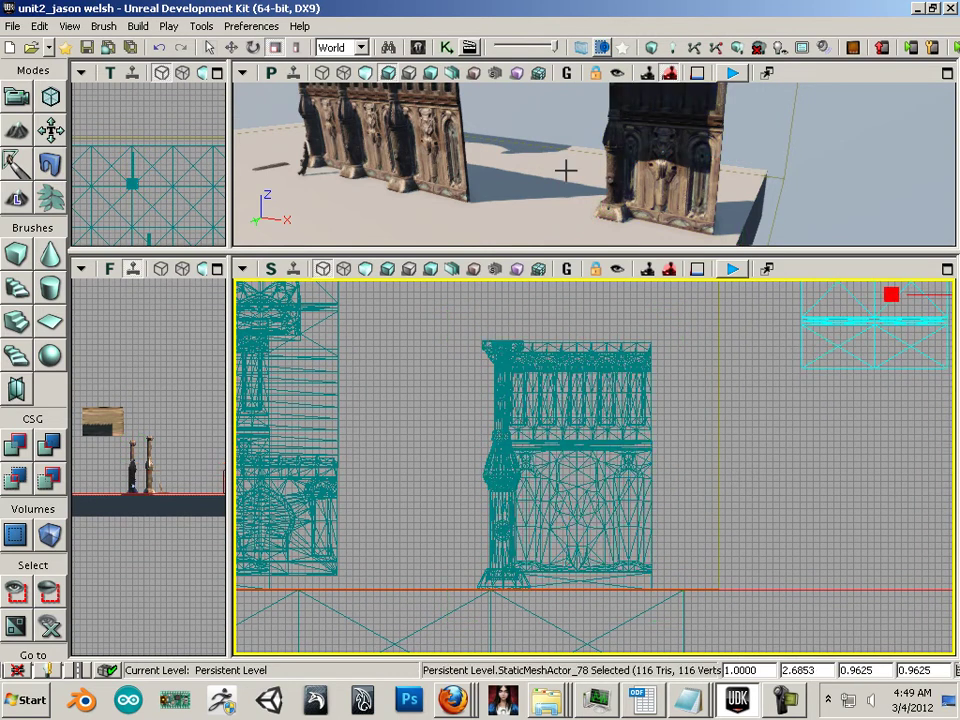
{"action": "left_click", "coordinate": [231, 47]}
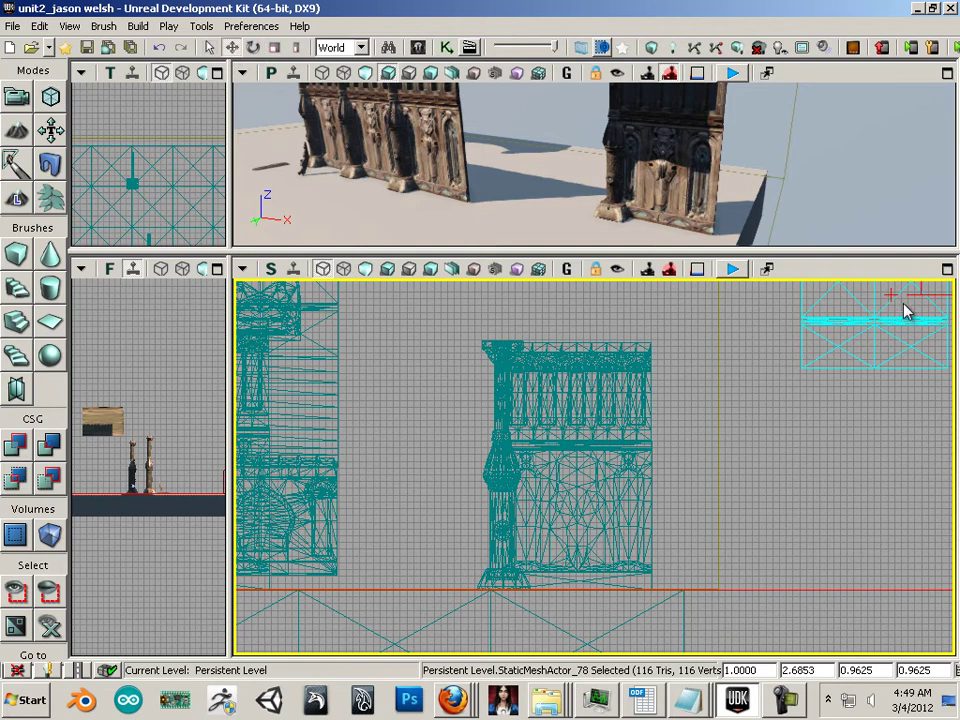
{"action": "left_click_drag", "start_coordinate": [915, 298], "coordinate": [786, 396]}
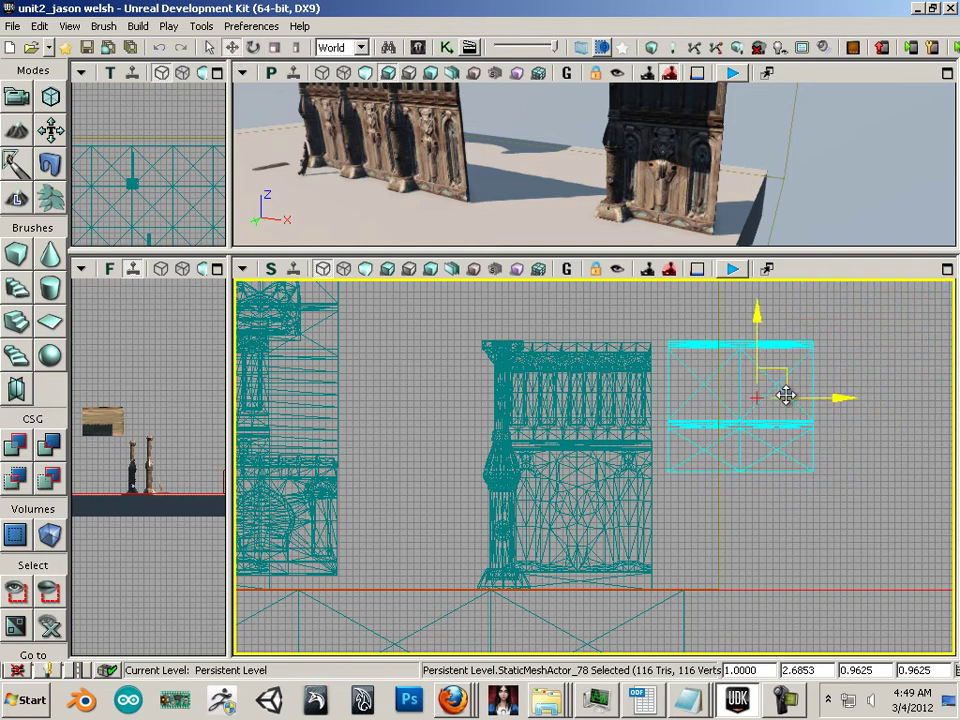
Move the wooden panel's pivot to its lower-left corner, using the grid-snapped option
{"action": "left_click", "coordinate": [794, 554]}
{"action": "left_click", "coordinate": [768, 470]}
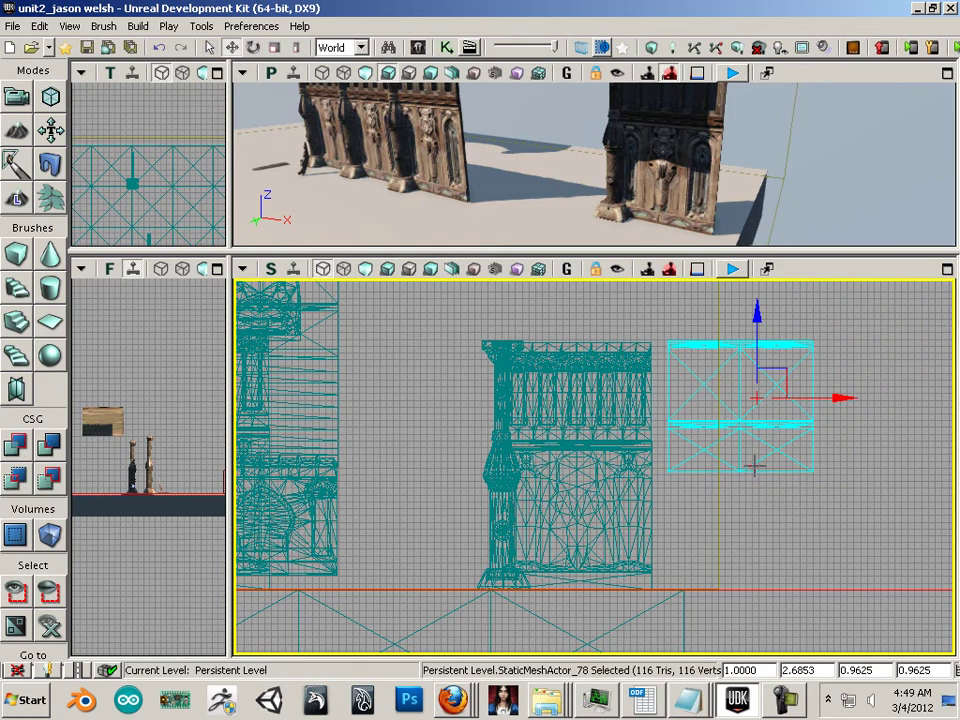
{"action": "scroll", "coordinate": [749, 465], "scroll_direction": "up", "scroll_amount": 2}
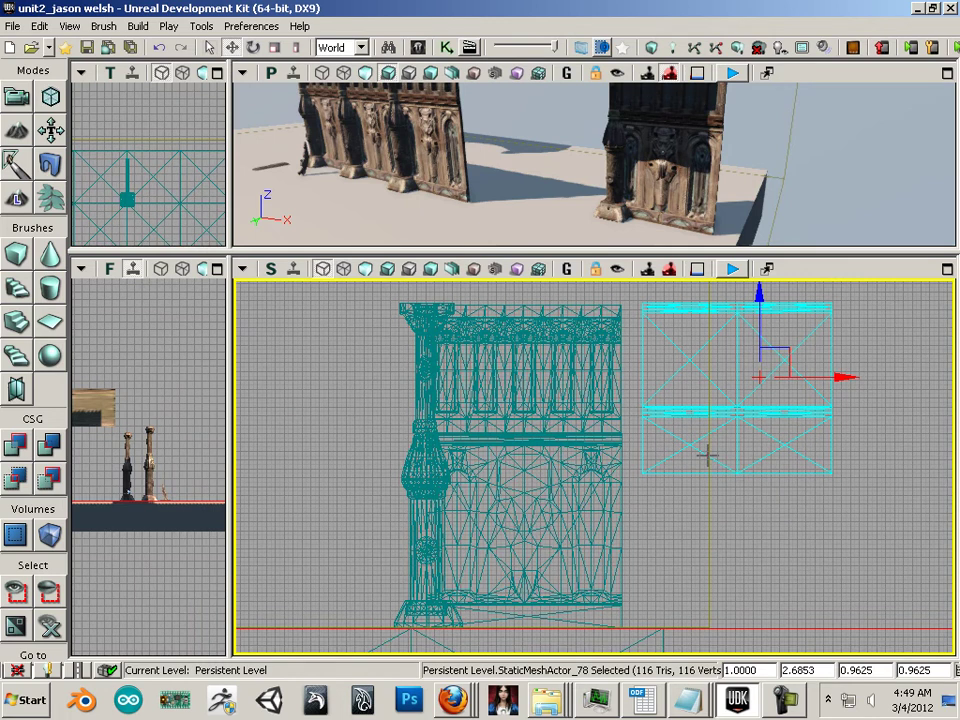
{"action": "scroll", "coordinate": [706, 456], "scroll_direction": "up", "scroll_amount": 2}
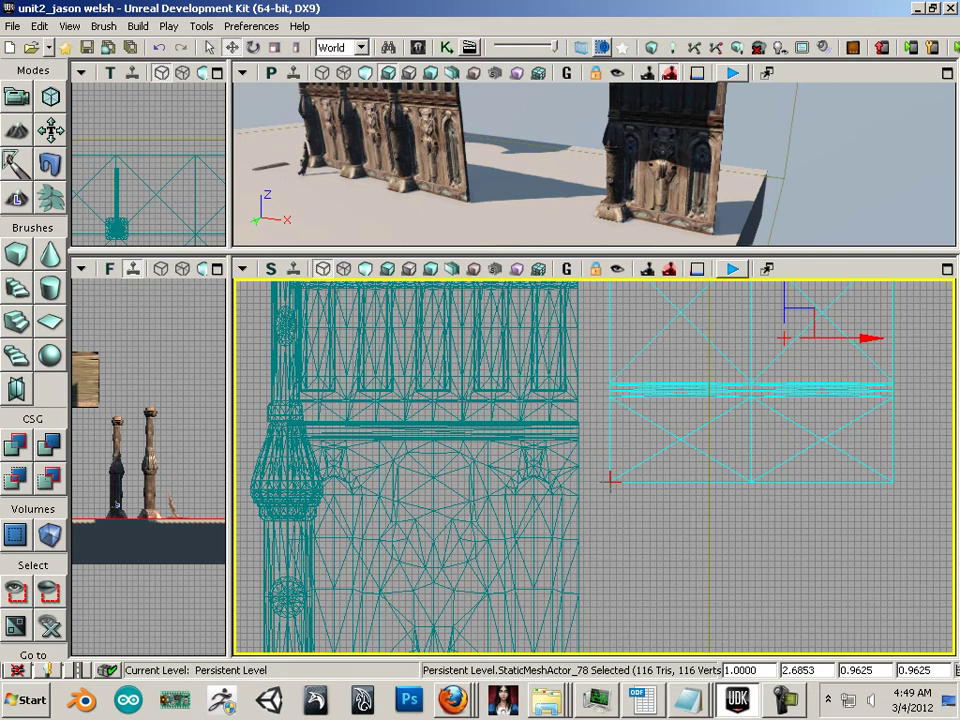
{"action": "scroll", "coordinate": [724, 424], "scroll_direction": "down", "scroll_amount": 1}
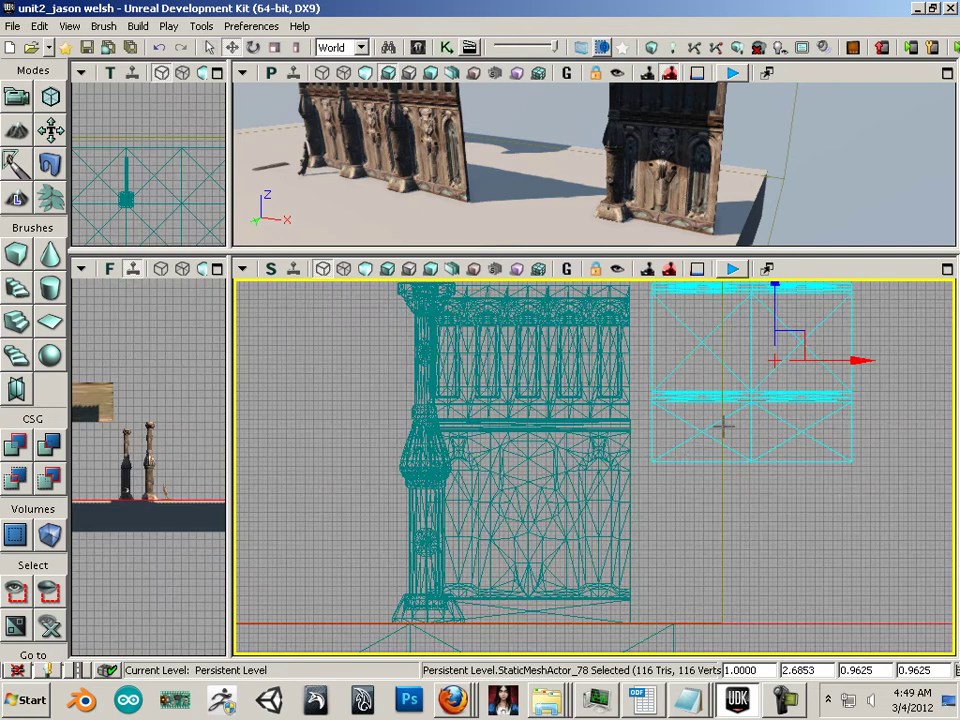
{"action": "scroll", "coordinate": [686, 456], "scroll_direction": "up", "scroll_amount": 1}
{"action": "scroll", "coordinate": [686, 460], "scroll_direction": "down", "scroll_amount": 1}
{"action": "scroll", "coordinate": [685, 459], "scroll_direction": "up", "scroll_amount": 1}
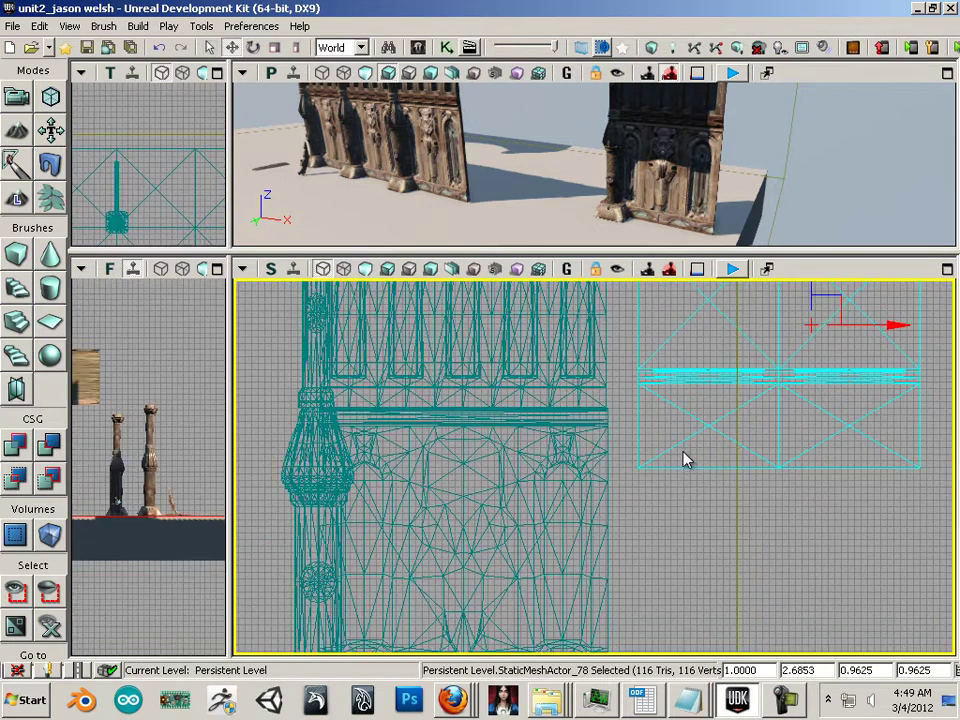
{"action": "scroll", "coordinate": [661, 465], "scroll_direction": "up", "scroll_amount": 1}
{"action": "scroll", "coordinate": [661, 469], "scroll_direction": "up", "scroll_amount": 2}
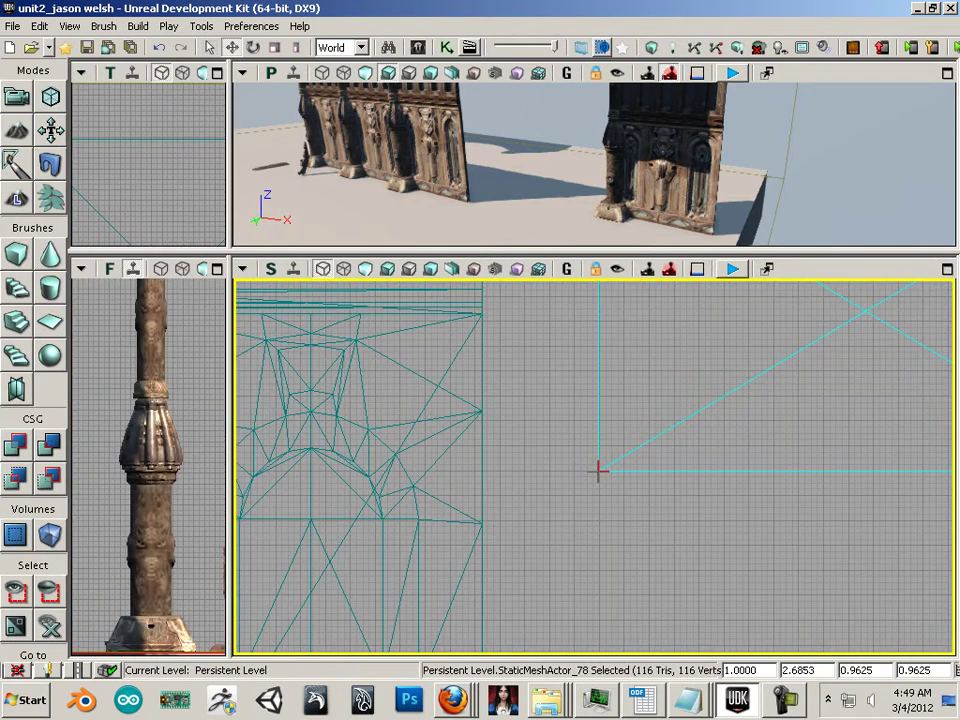
{"action": "right_click", "coordinate": [600, 478]}
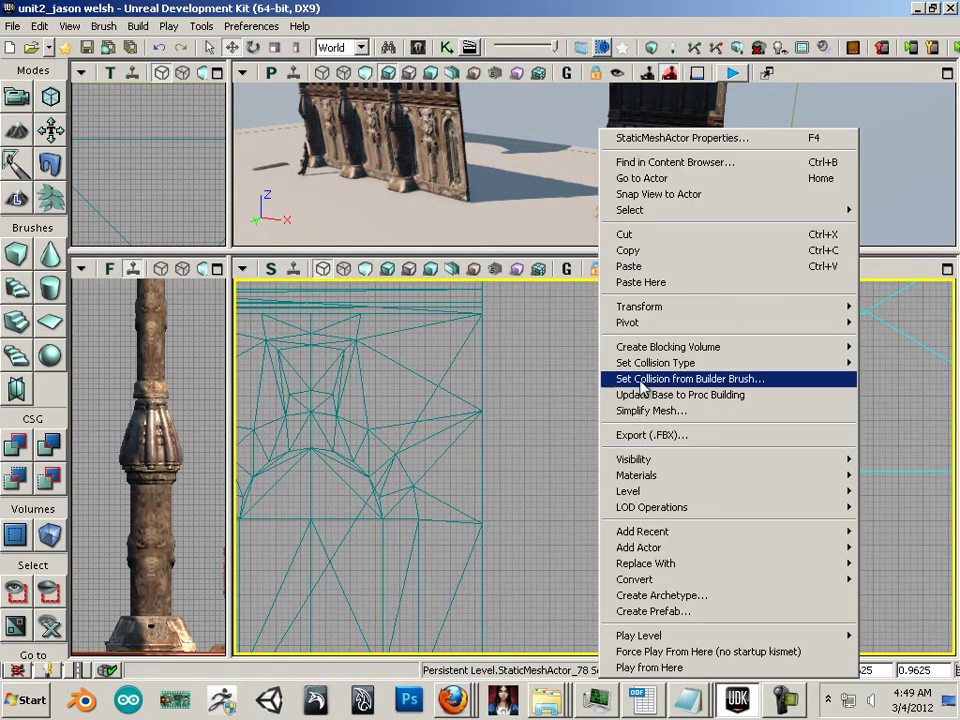
{"action": "mouse_move", "coordinate": [683, 323]}
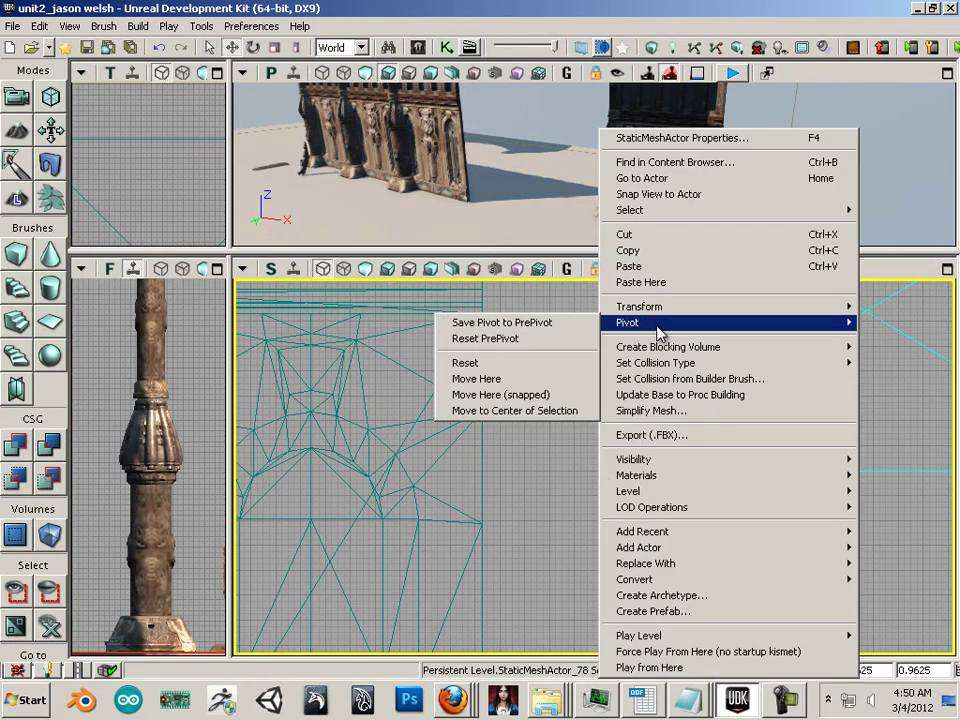
{"action": "left_click", "coordinate": [561, 397]}
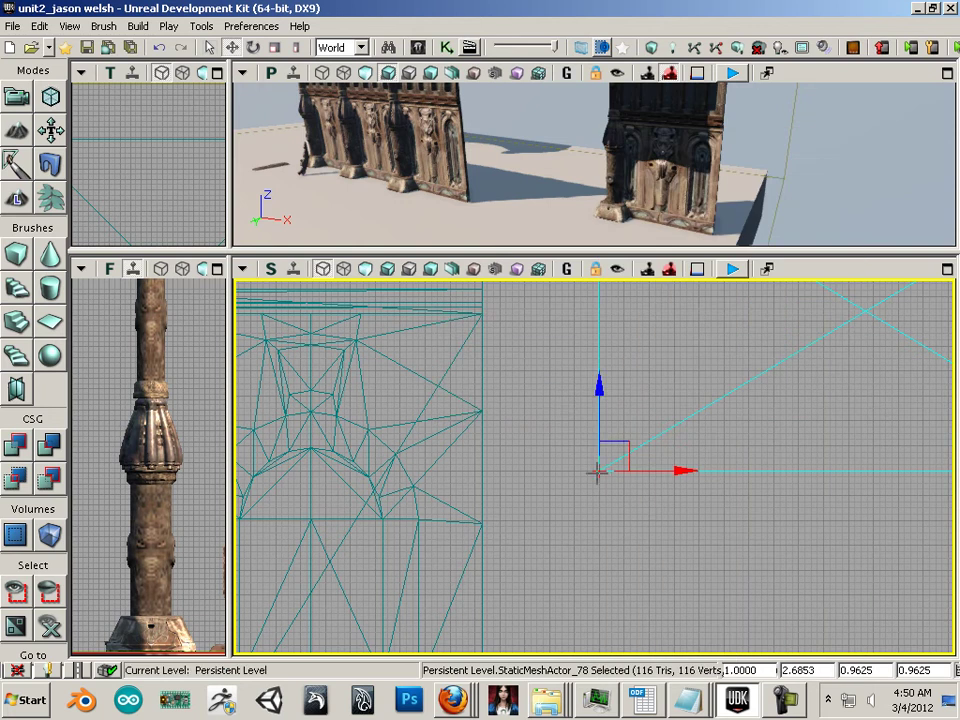
Scale the wooden panel down uniformly from its corner pivot to 2.3811 × 0.8534 × 0.8534, then reselect it
{"action": "scroll", "coordinate": [598, 470], "scroll_direction": "down", "scroll_amount": 6}
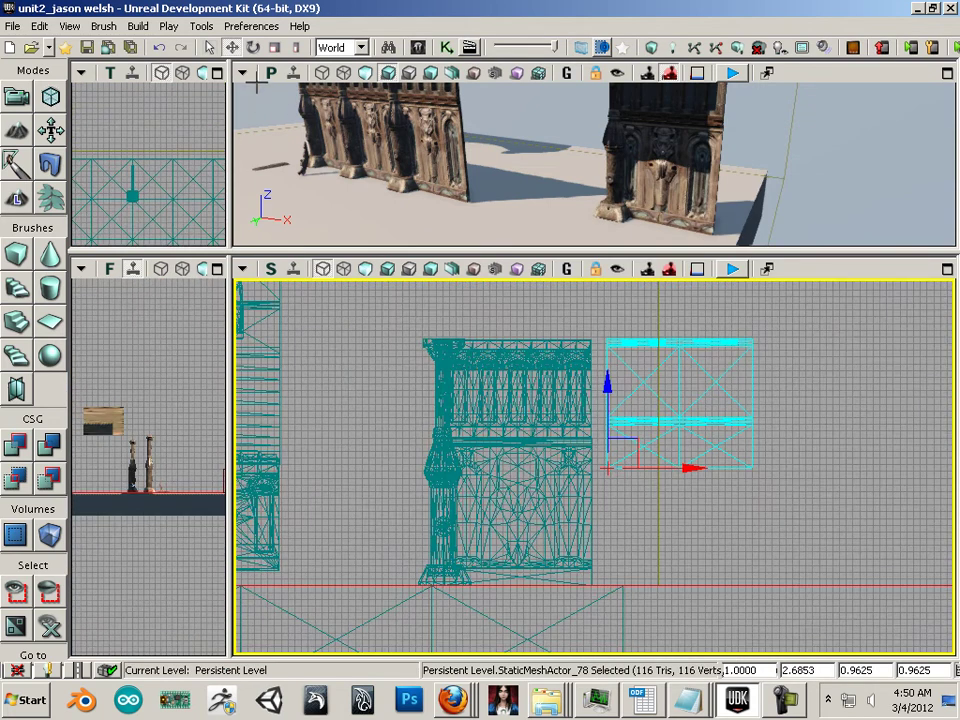
{"action": "left_click", "coordinate": [274, 47]}
{"action": "left_click_drag", "start_coordinate": [704, 469], "coordinate": [705, 470]}
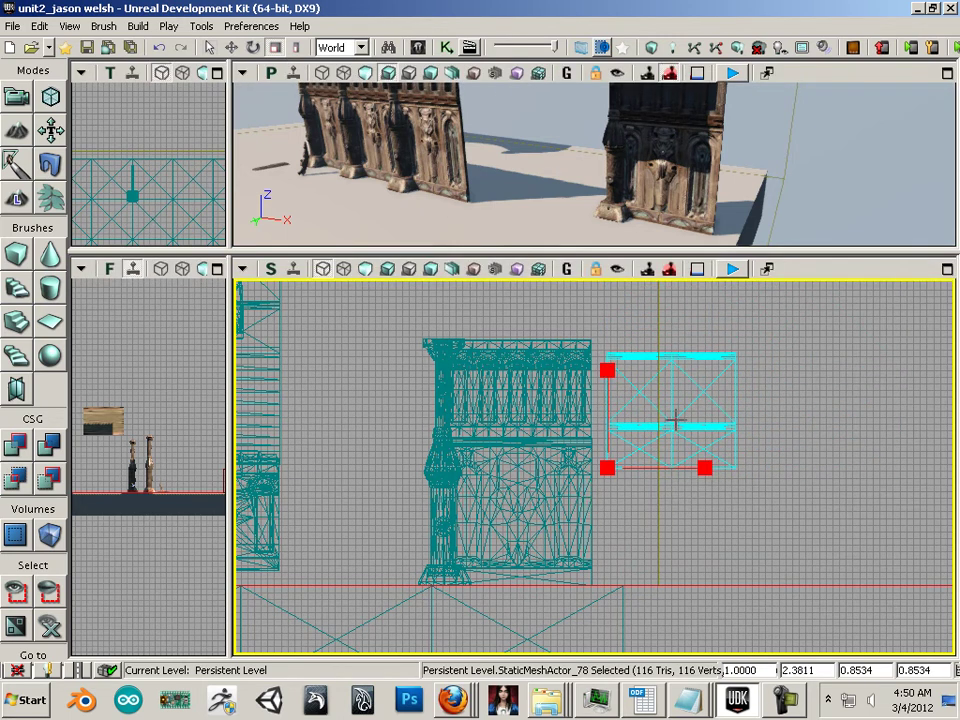
{"action": "key", "text": "space"}
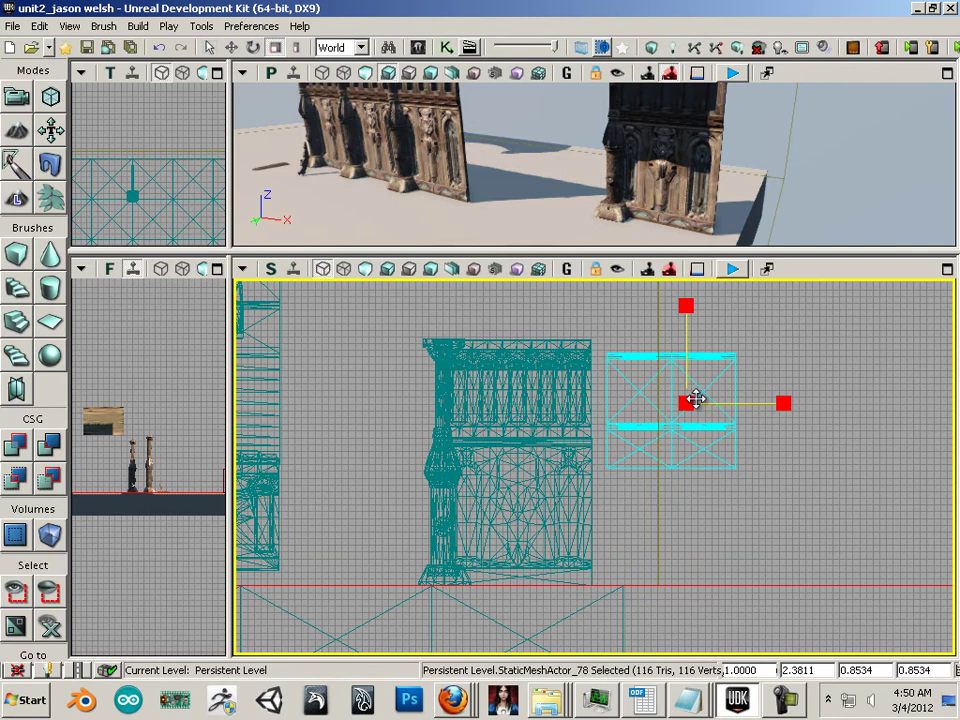
Snap the wooden panel's pivot to its lower-left corner again and save it as the mesh's PrePivot
{"action": "scroll", "coordinate": [635, 480], "scroll_direction": "up", "scroll_amount": 6}
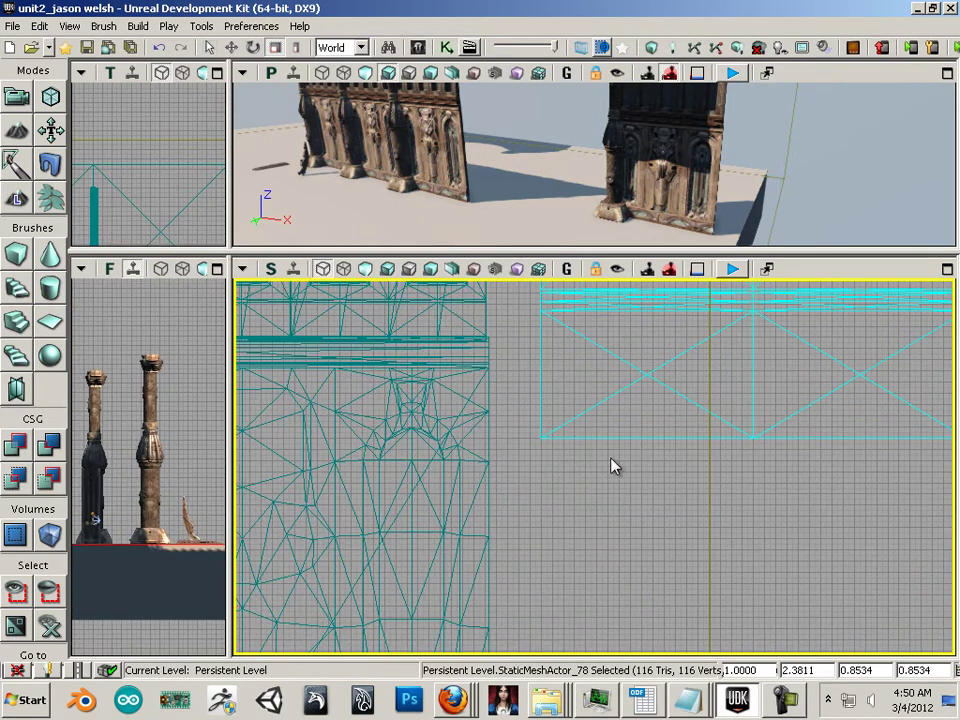
{"action": "right_click", "coordinate": [545, 439]}
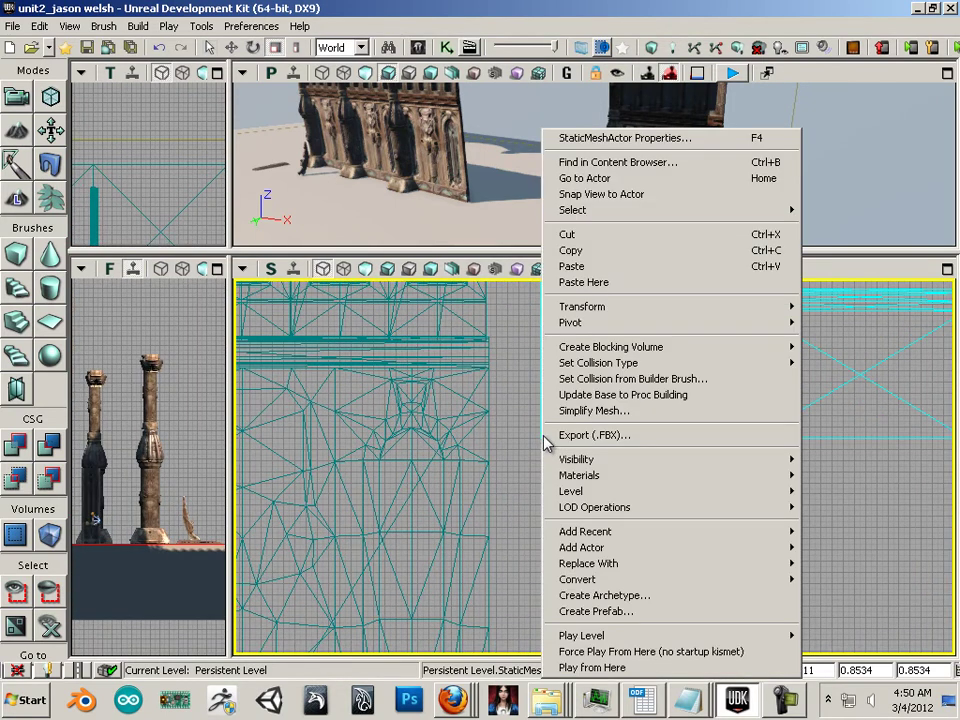
{"action": "mouse_move", "coordinate": [578, 328]}
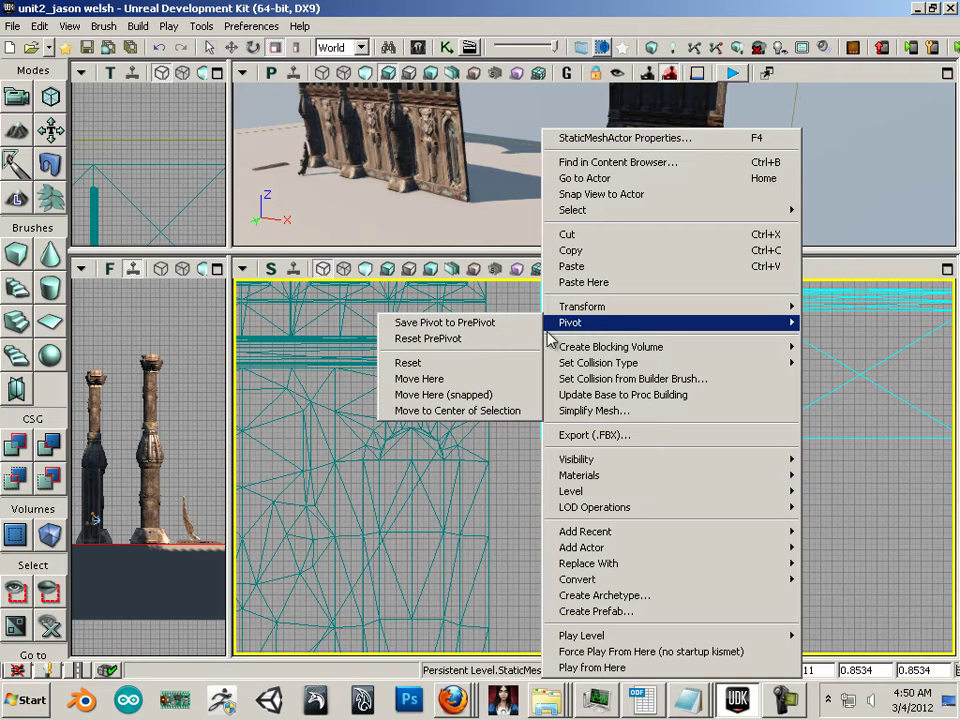
{"action": "left_click", "coordinate": [486, 395]}
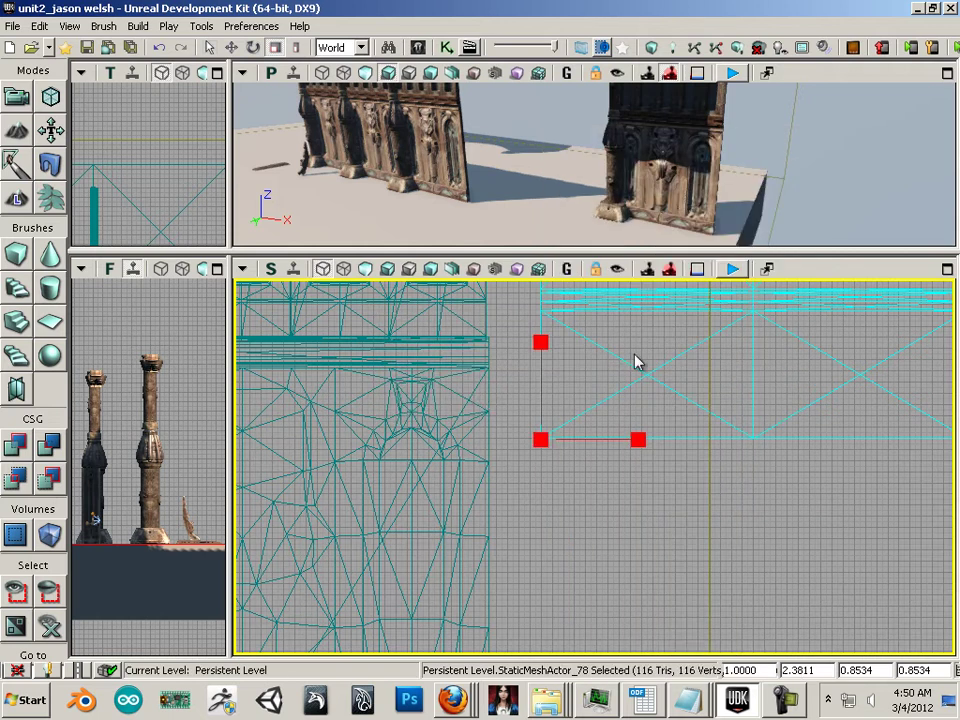
{"action": "right_click", "coordinate": [627, 306]}
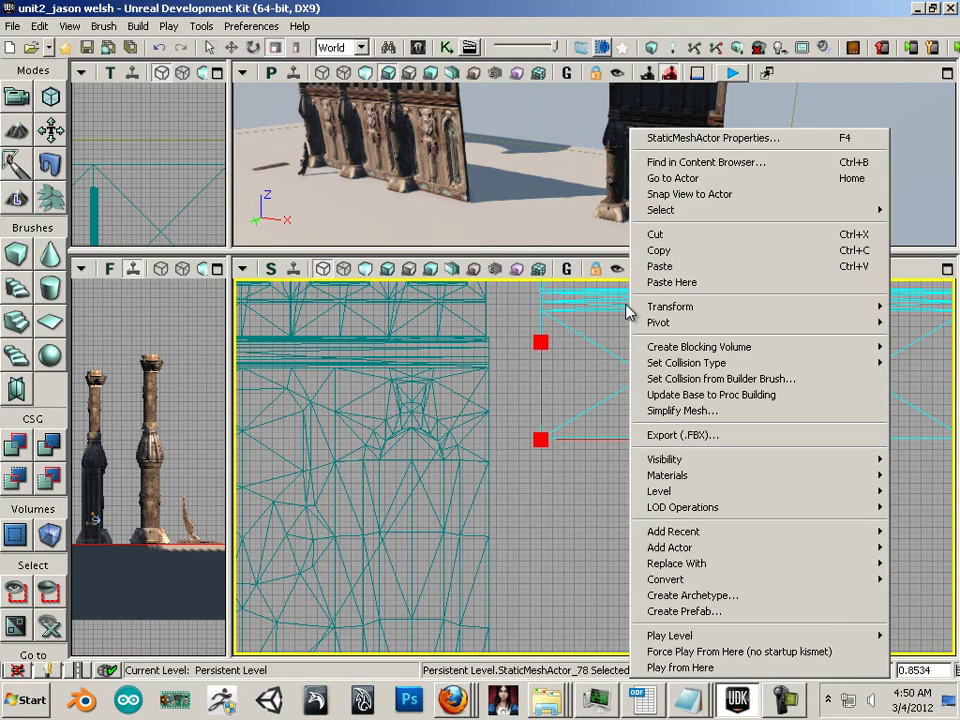
{"action": "mouse_move", "coordinate": [562, 325]}
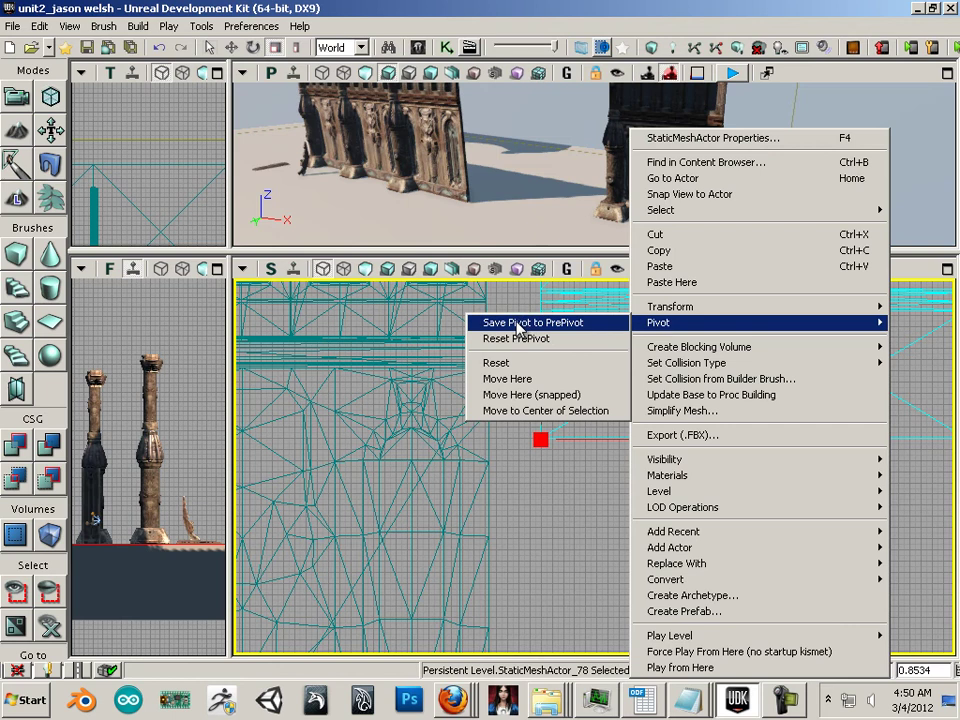
{"action": "left_click", "coordinate": [564, 323]}
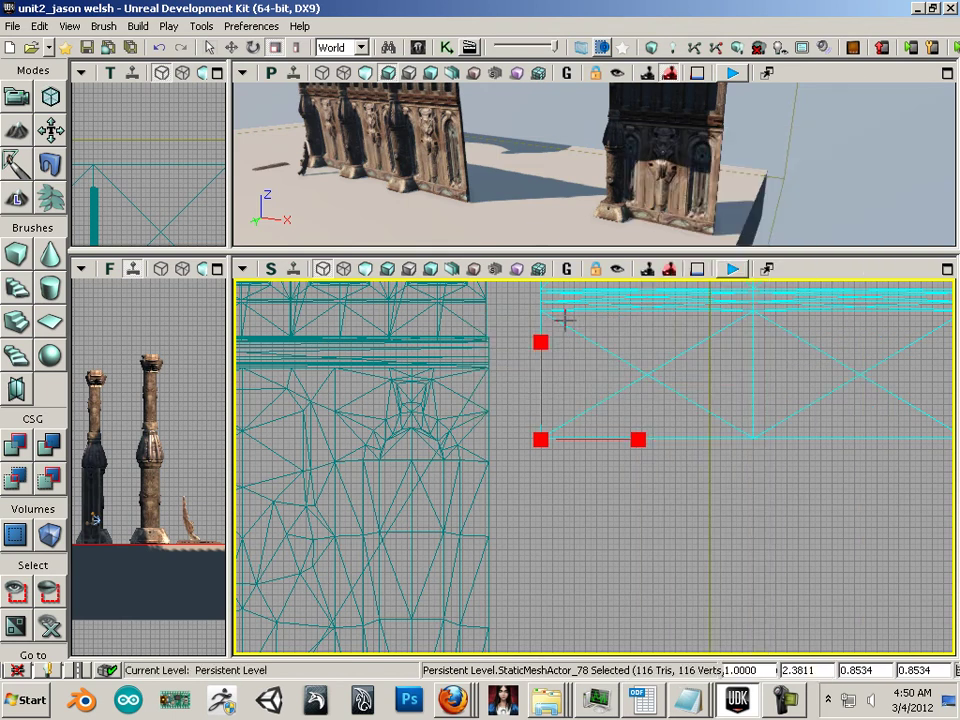
Deselect and reselect the wooden panel, then scale it down uniformly from the saved pivot to 1.9141 × 0.6860 × 0.6860
{"action": "left_click", "coordinate": [681, 514]}
{"action": "scroll", "coordinate": [686, 511], "scroll_direction": "down", "scroll_amount": 2}
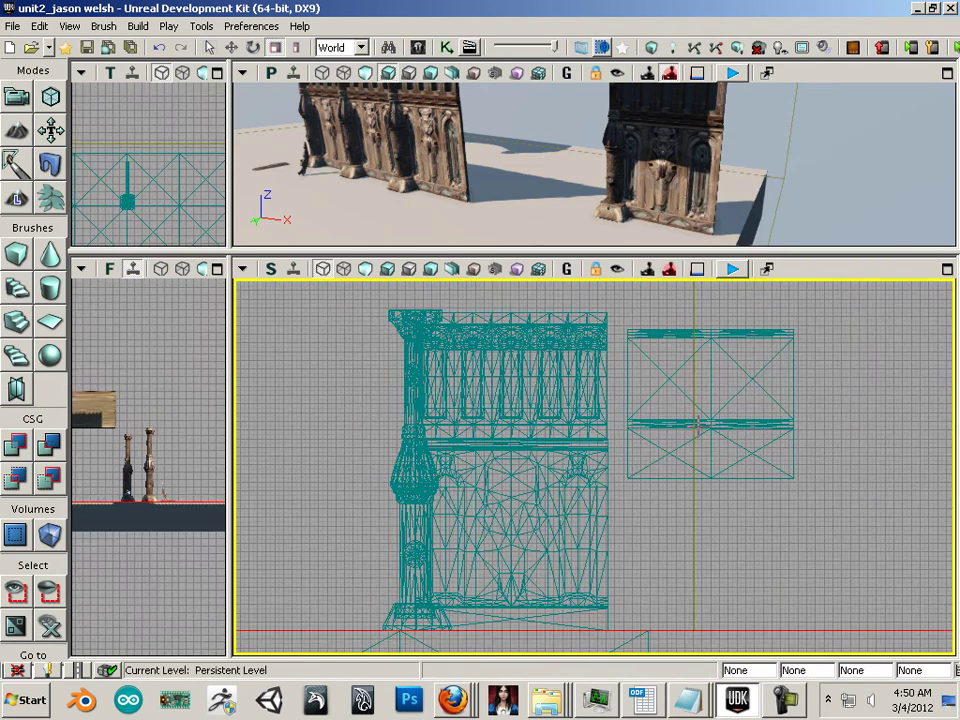
{"action": "left_click", "coordinate": [693, 480]}
{"action": "left_click", "coordinate": [731, 422]}
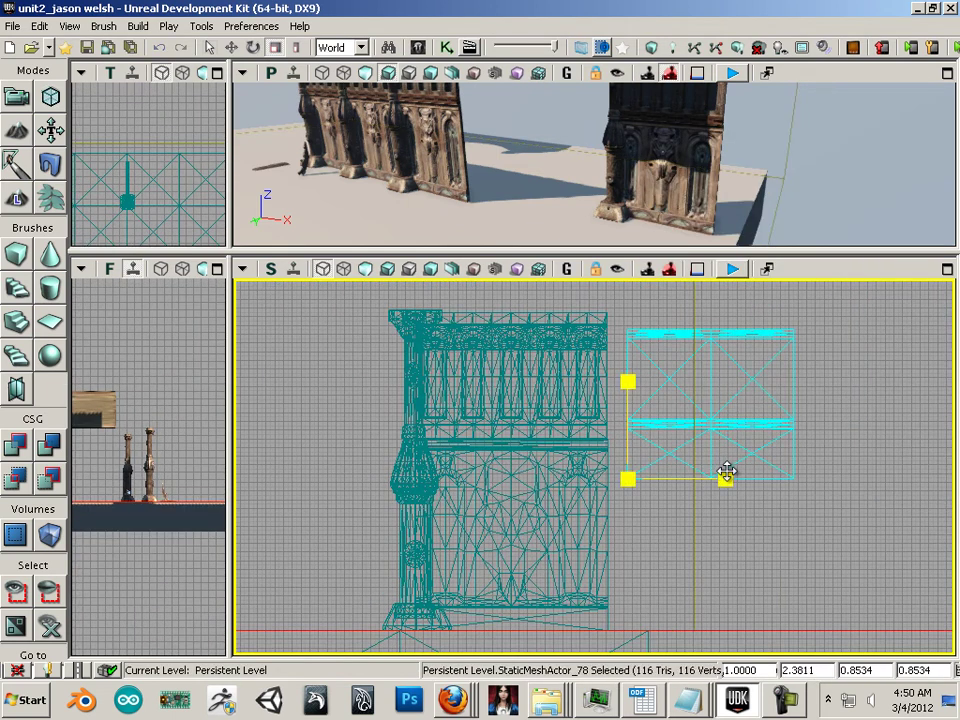
{"action": "left_click_drag", "start_coordinate": [725, 469], "coordinate": [724, 476]}
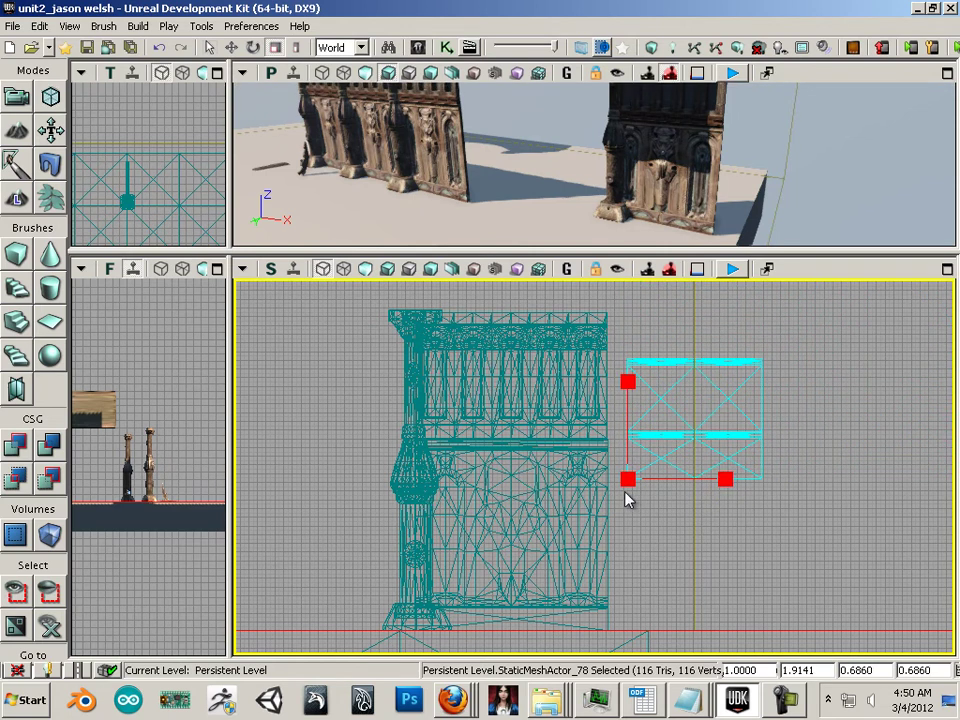
Try to move the grouped carved wall section's pivot to the lower-left corner of its column base, snapped to the grid
{"action": "left_click", "coordinate": [545, 414]}
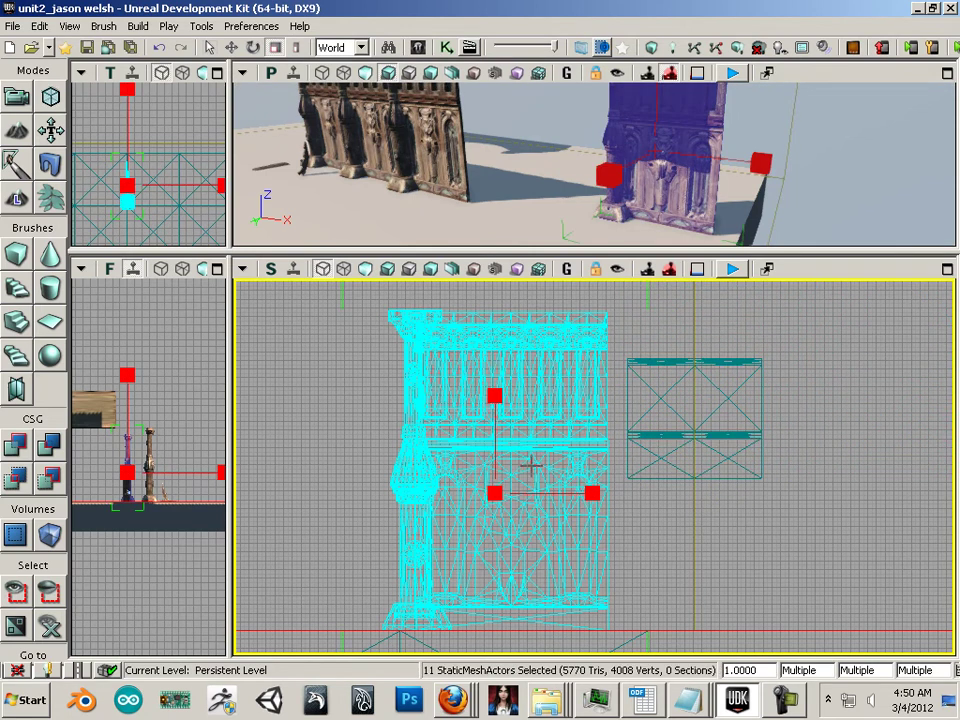
{"action": "left_click_drag", "start_coordinate": [632, 542], "coordinate": [817, 413]}
{"action": "scroll", "coordinate": [773, 448], "scroll_direction": "up", "scroll_amount": 2}
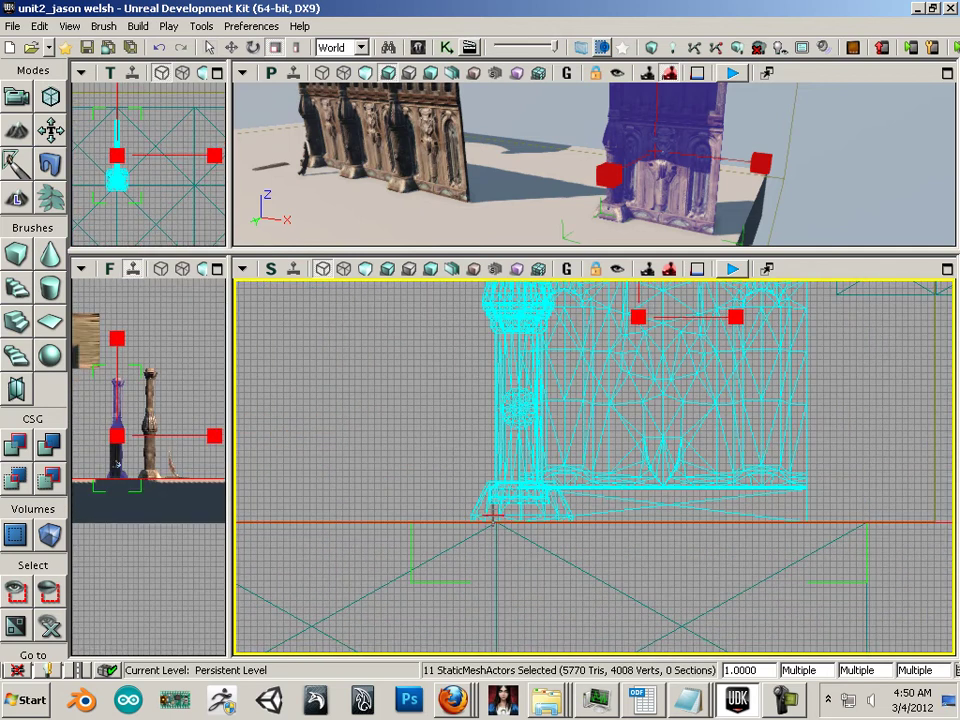
{"action": "right_click", "coordinate": [483, 521]}
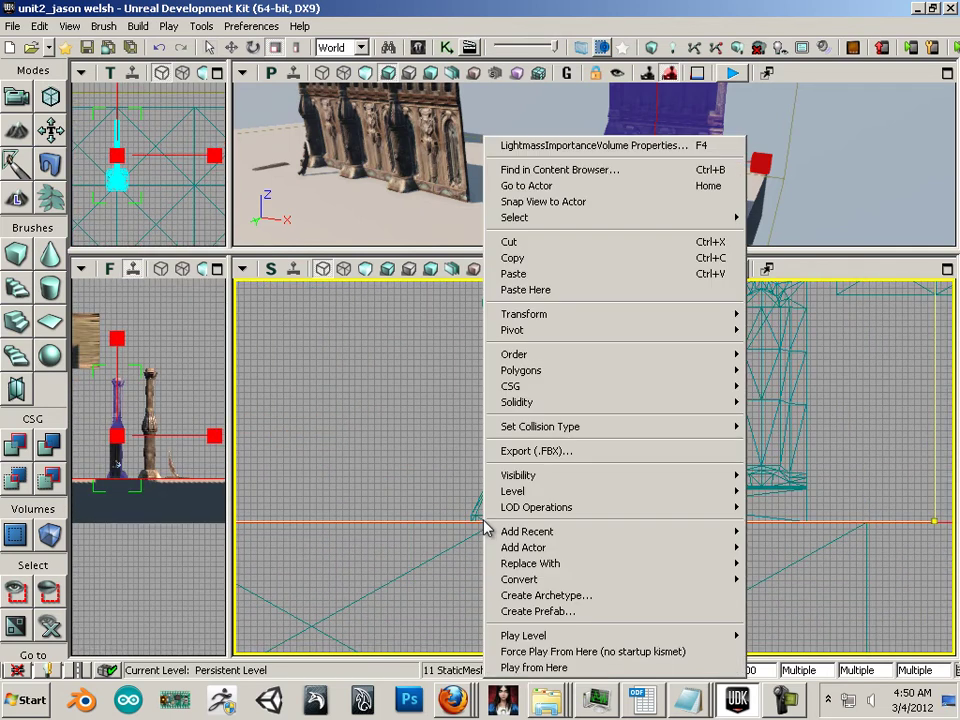
{"action": "mouse_move", "coordinate": [535, 336]}
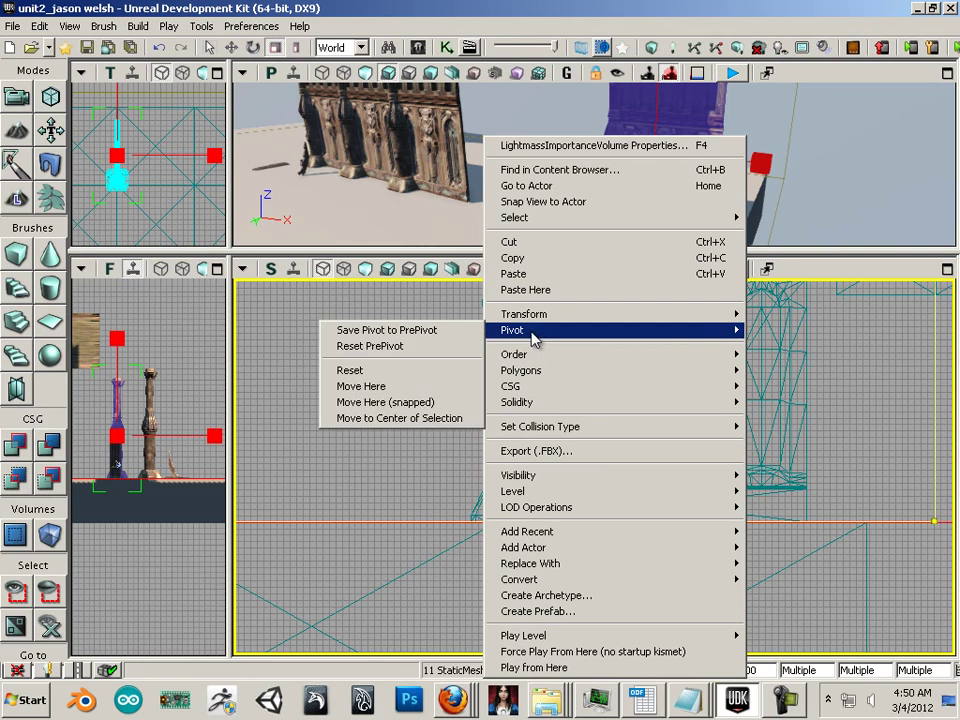
{"action": "left_click", "coordinate": [428, 403]}
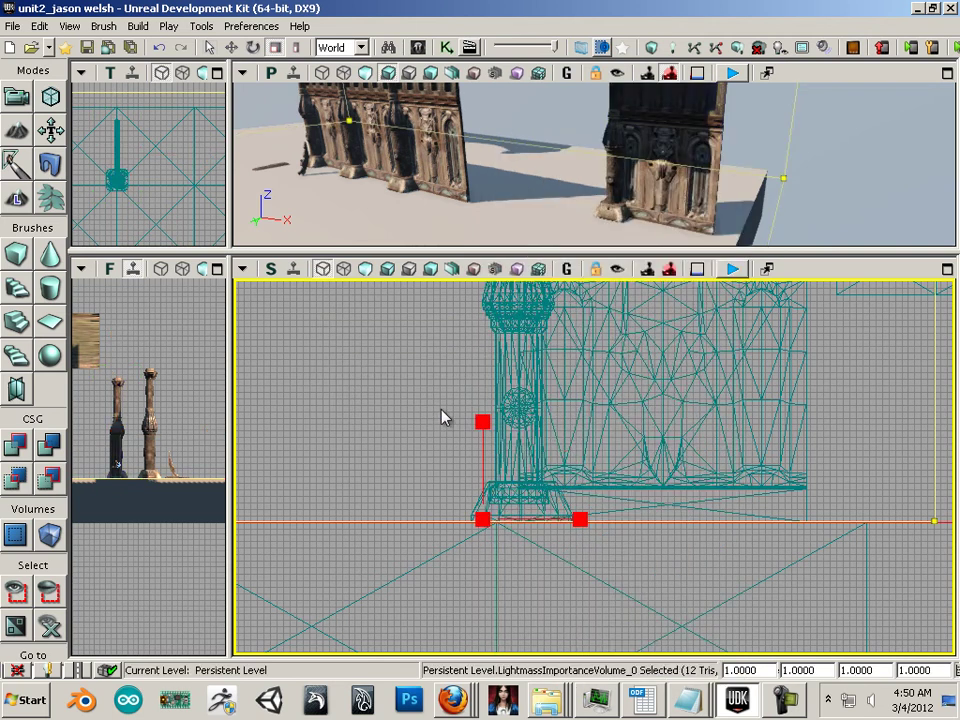
{"action": "key", "text": "Home"}
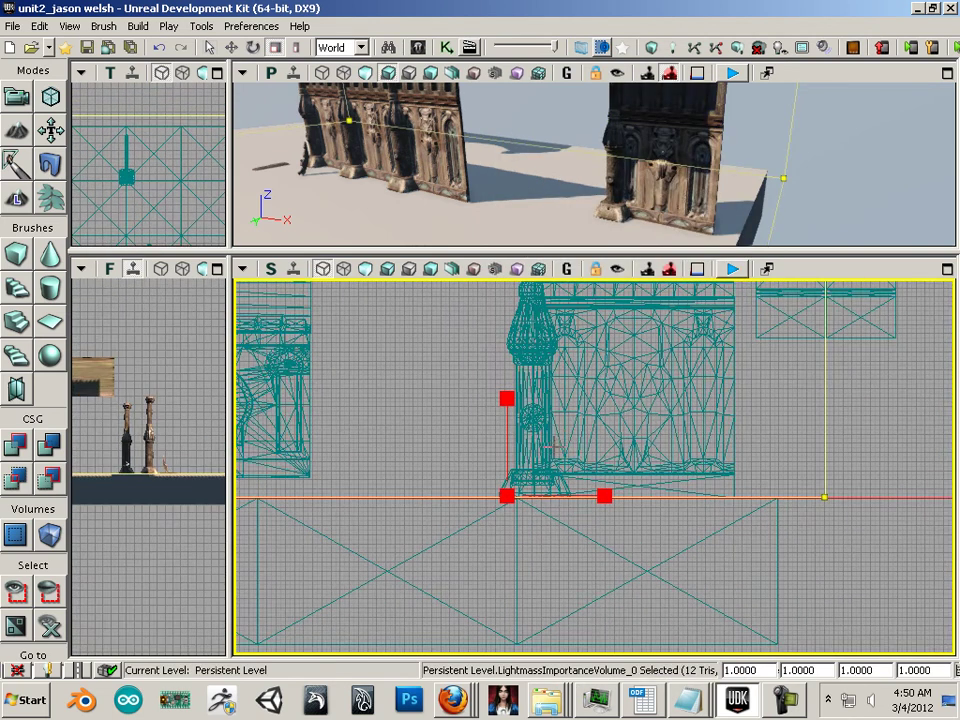
Snap the grouped carved wall section's pivot to the lower-left of its column base and scale the section down uniformly from it
{"action": "left_click", "coordinate": [551, 477]}
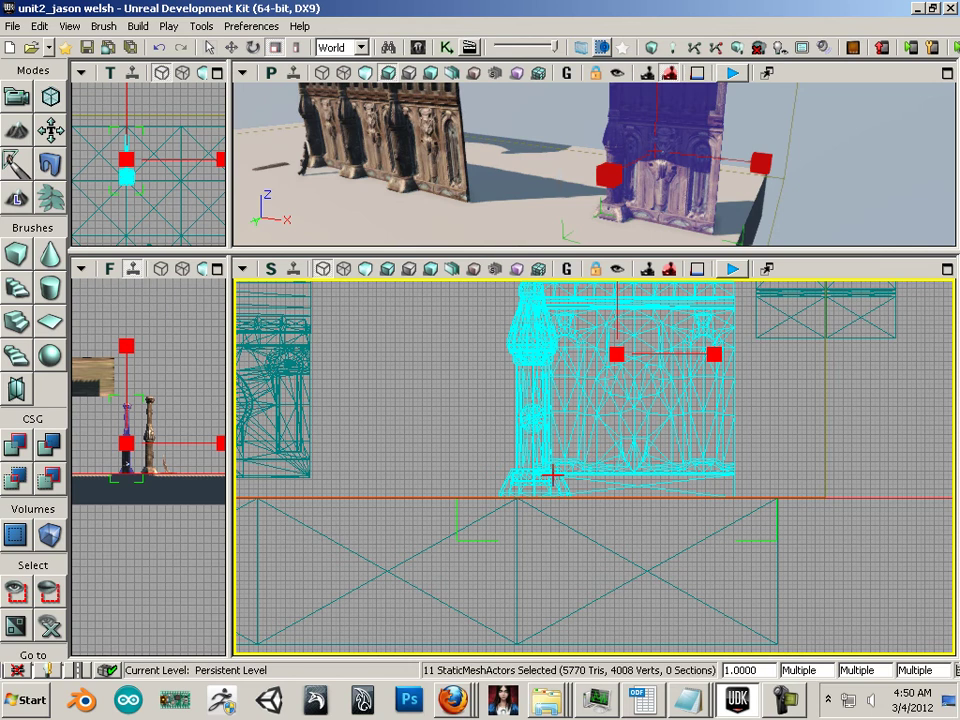
{"action": "right_click", "coordinate": [515, 487]}
{"action": "mouse_move", "coordinate": [575, 324]}
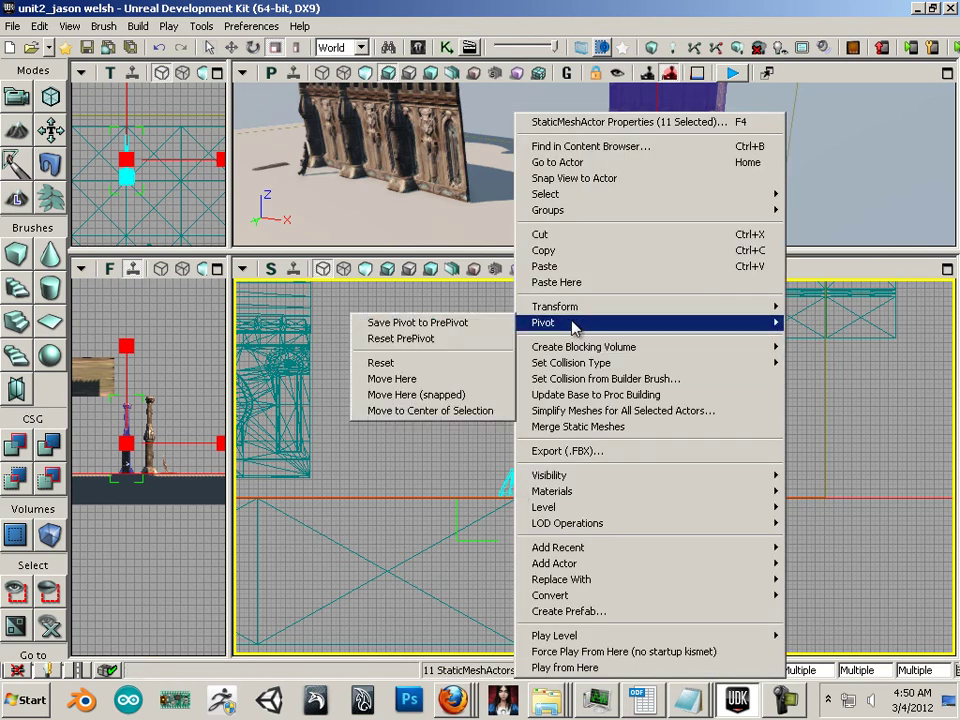
{"action": "left_click", "coordinate": [465, 395]}
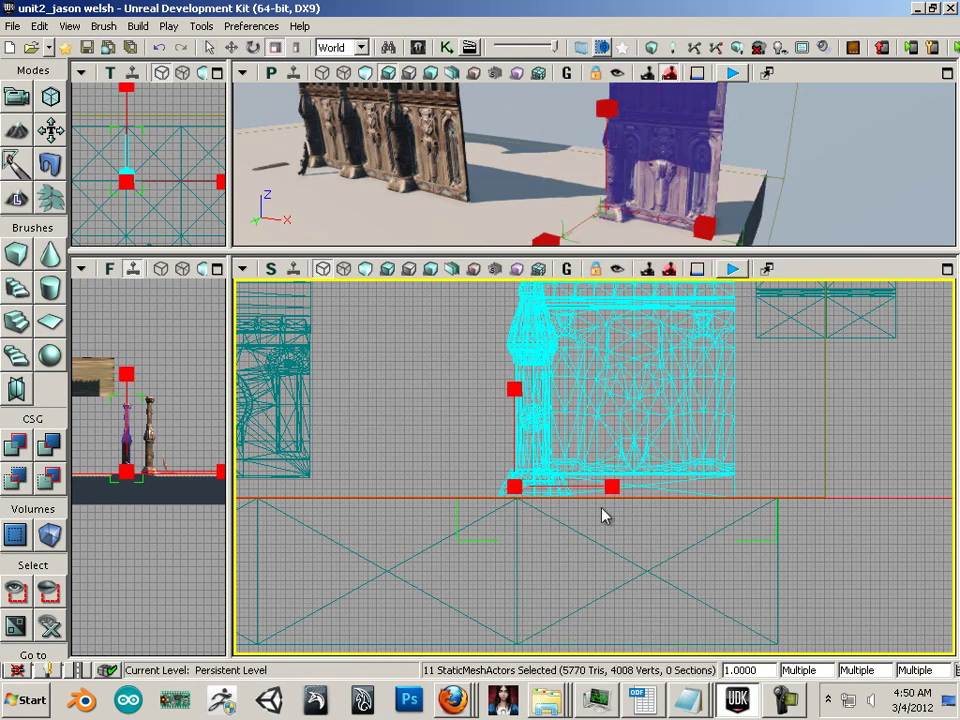
{"action": "left_click_drag", "start_coordinate": [613, 484], "coordinate": [610, 487]}
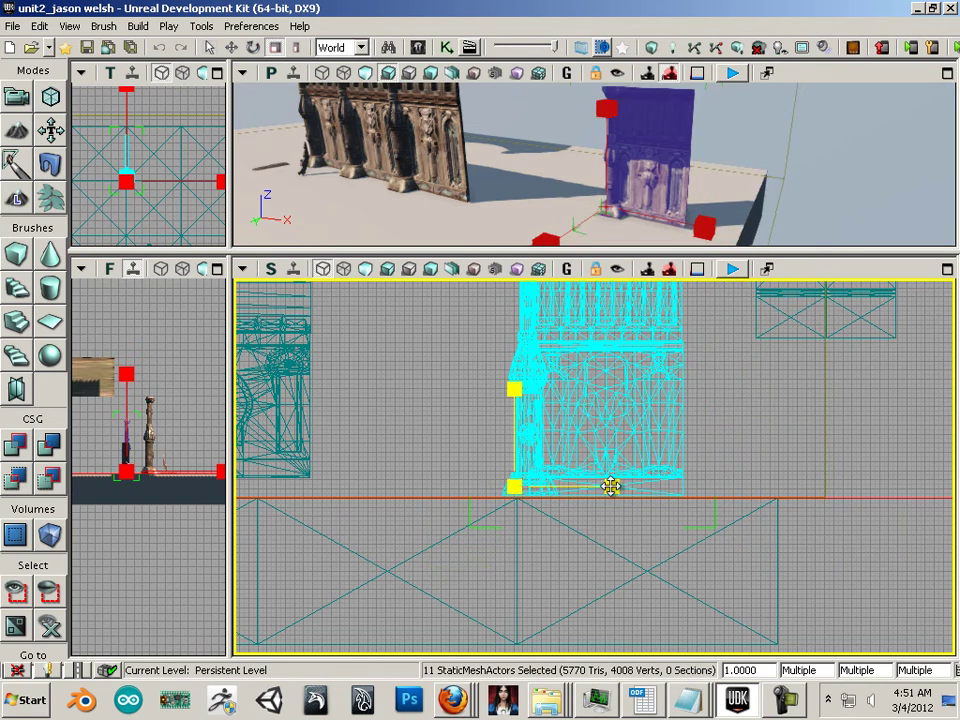
Try to save the grouped wall section's relocated pivot as its PrePivot
{"action": "right_click", "coordinate": [563, 437]}
{"action": "mouse_move", "coordinate": [604, 322]}
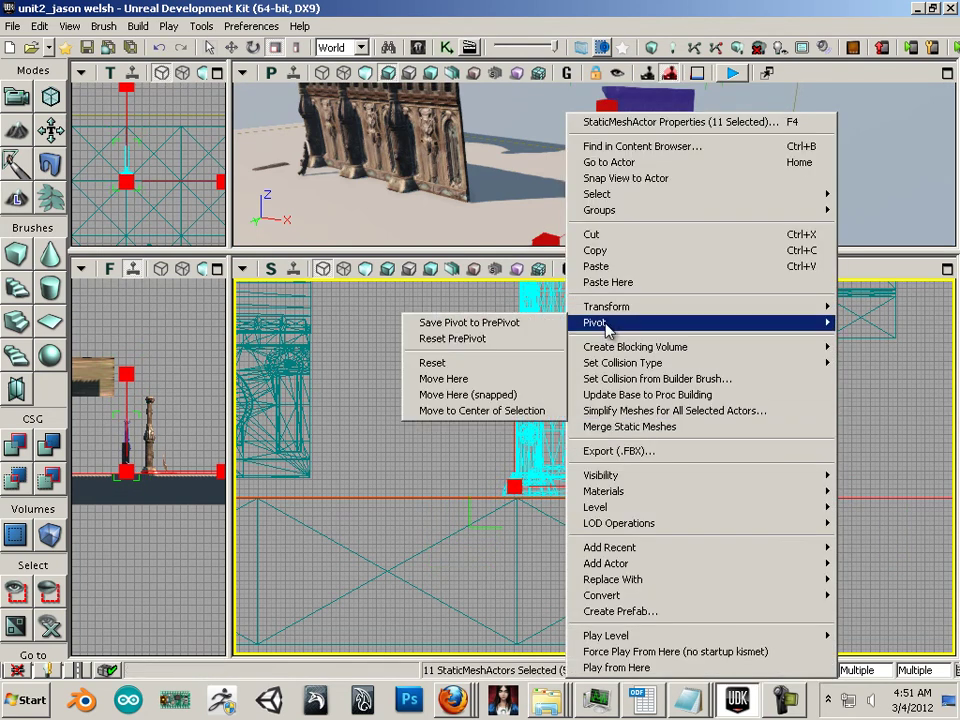
{"action": "left_click", "coordinate": [537, 323]}
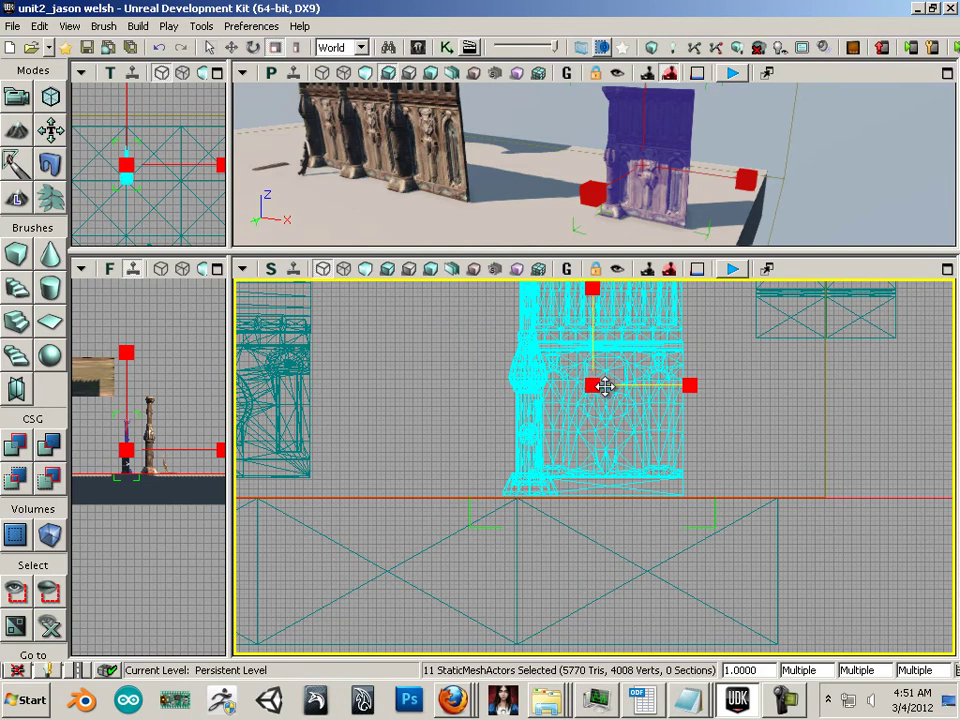
{"action": "scroll", "coordinate": [739, 399], "scroll_direction": "down", "scroll_amount": 4}
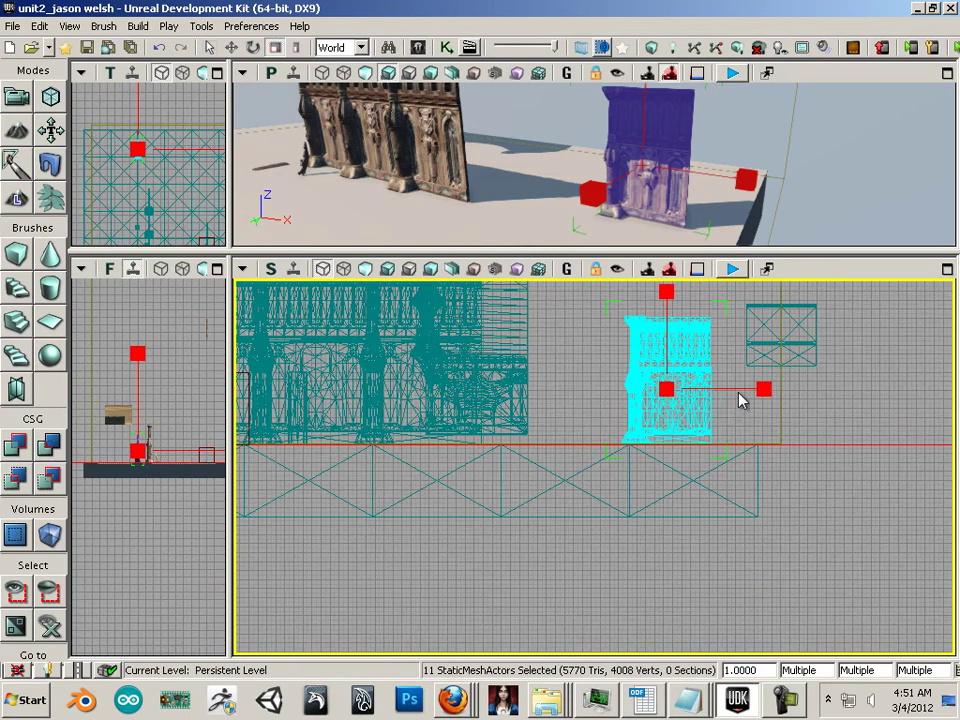
{"action": "scroll", "coordinate": [730, 410], "scroll_direction": "up", "scroll_amount": 3}
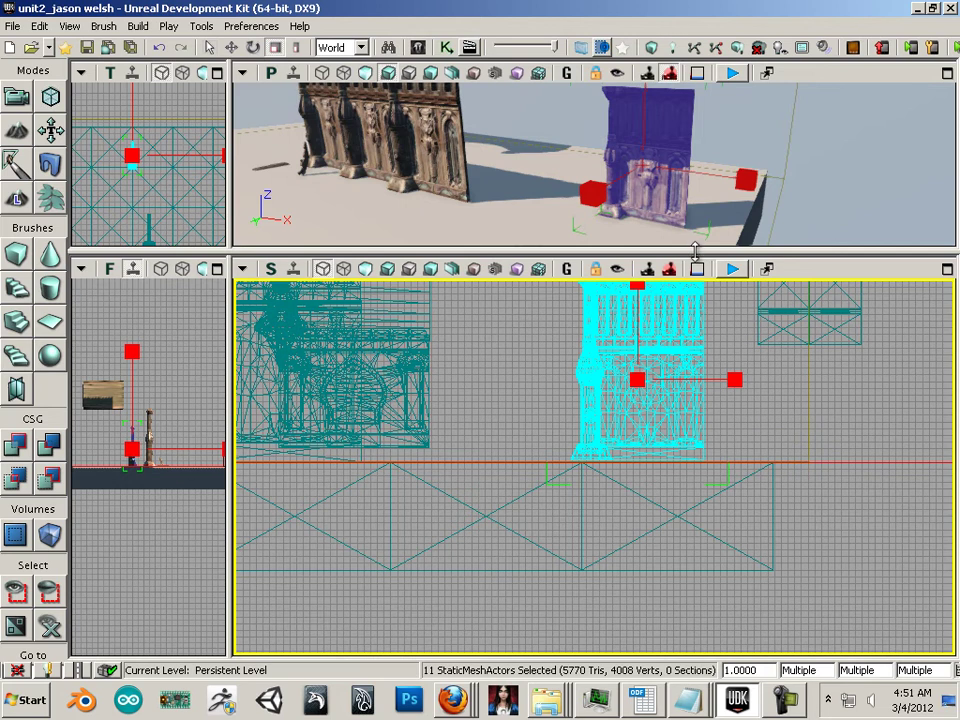
Create a prefab named wall1 from the grouped wall section in a package bearing the author's name, and select its instance
{"action": "left_click_drag", "start_coordinate": [695, 252], "coordinate": [696, 178]}
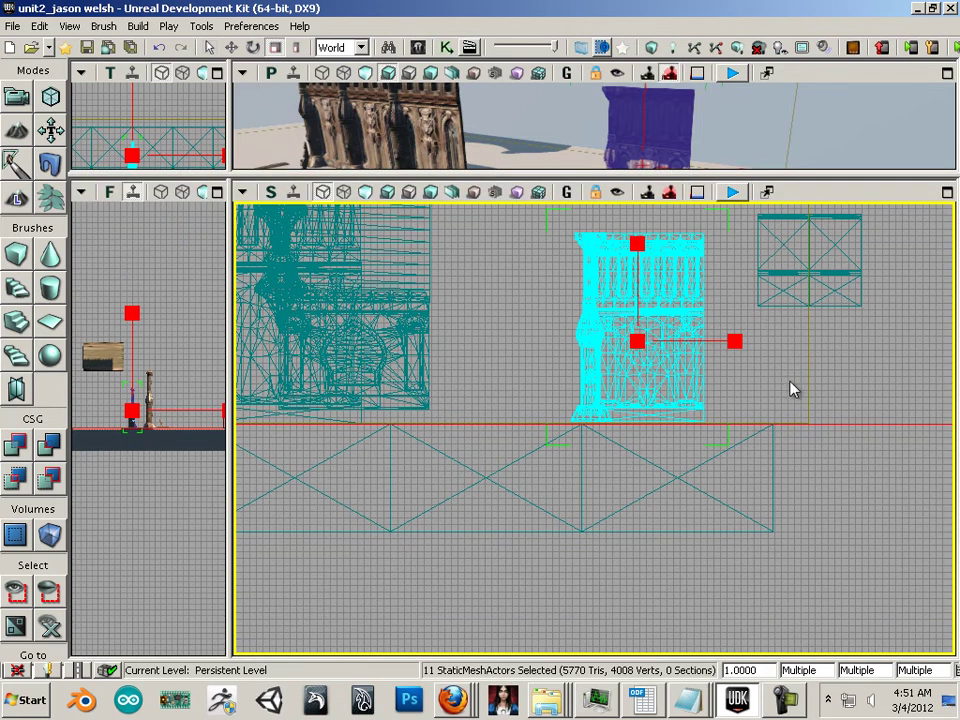
{"action": "key", "text": "ctrl+shift+f"}
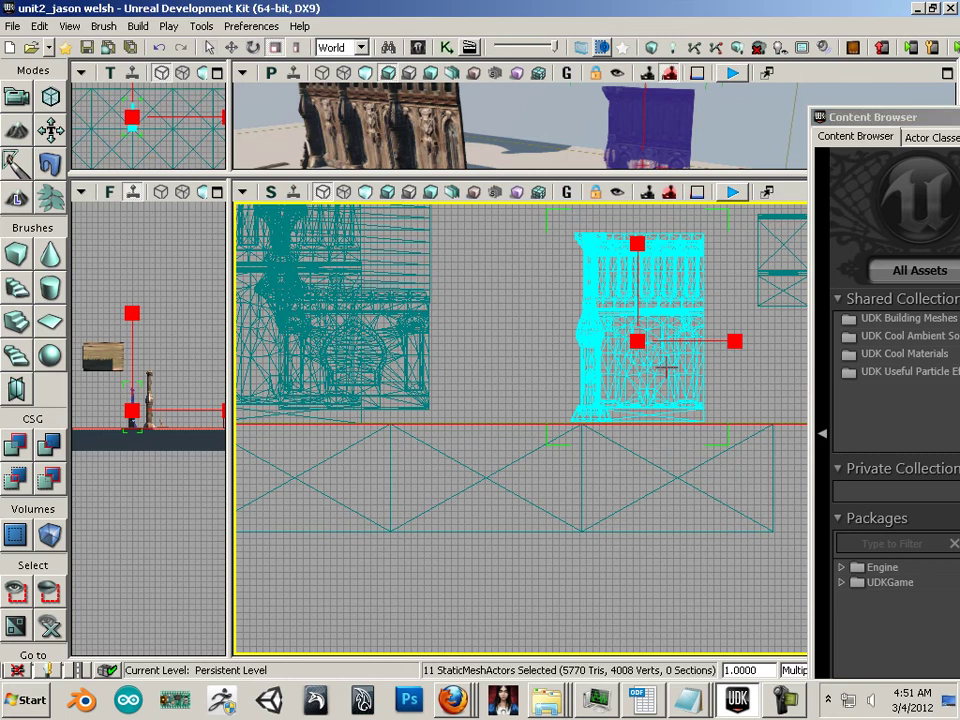
{"action": "right_click", "coordinate": [669, 374]}
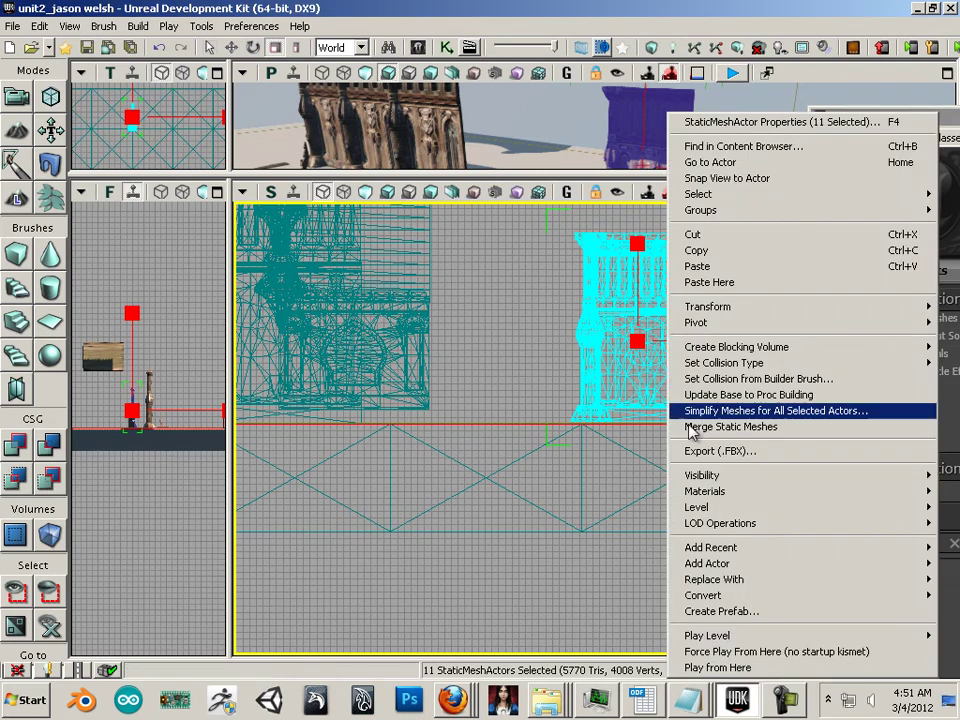
{"action": "left_click", "coordinate": [761, 612]}
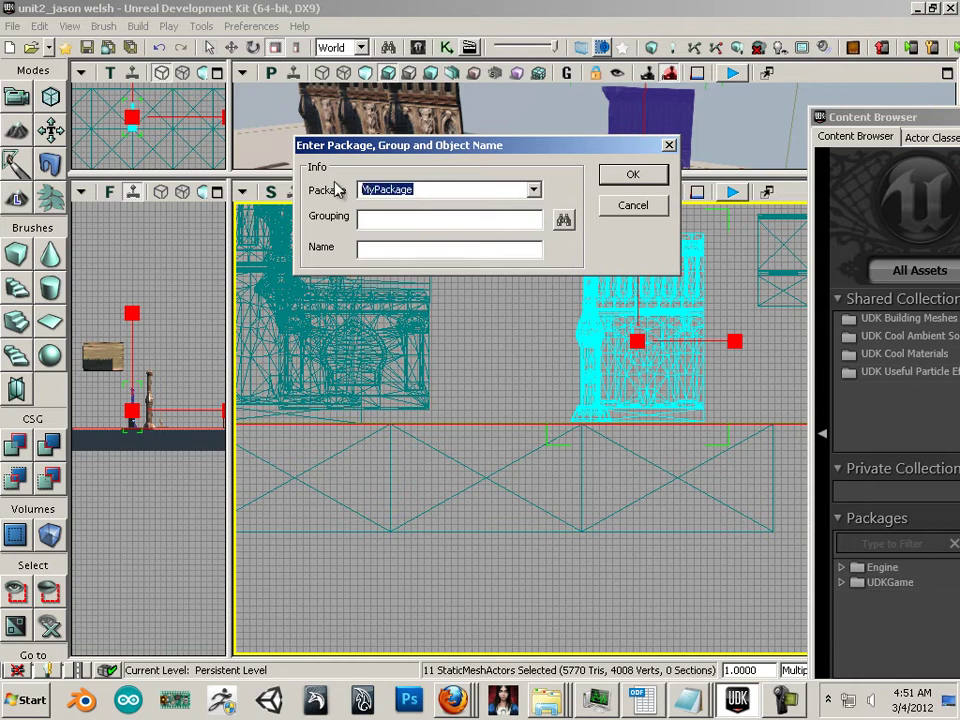
{"action": "key", "text": "BackSpace"}
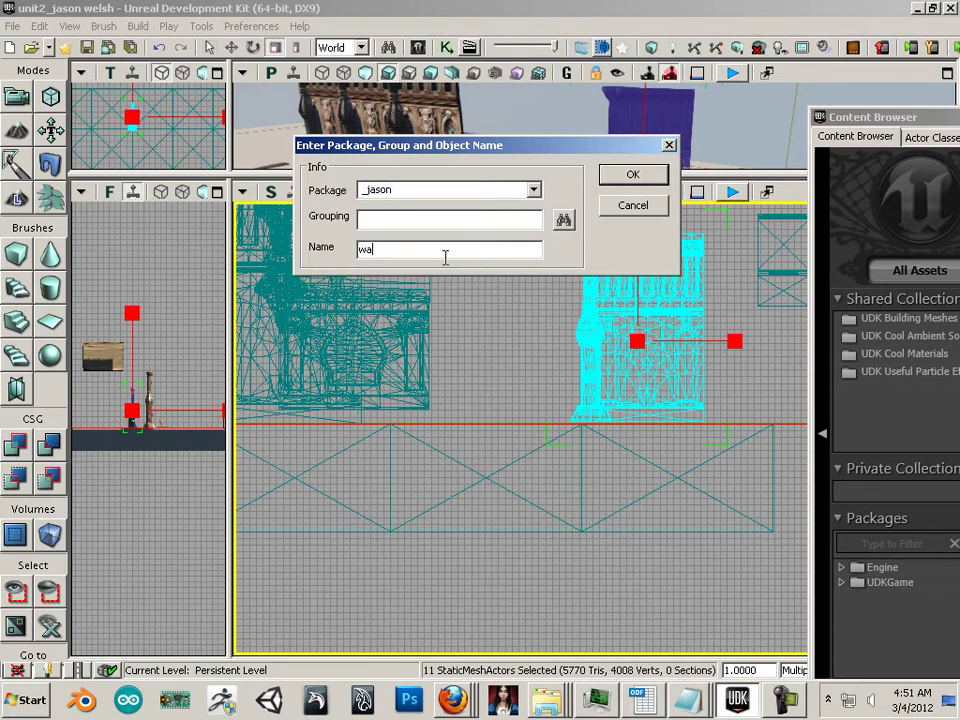
{"action": "left_click", "coordinate": [620, 177]}
{"action": "left_click", "coordinate": [580, 376]}
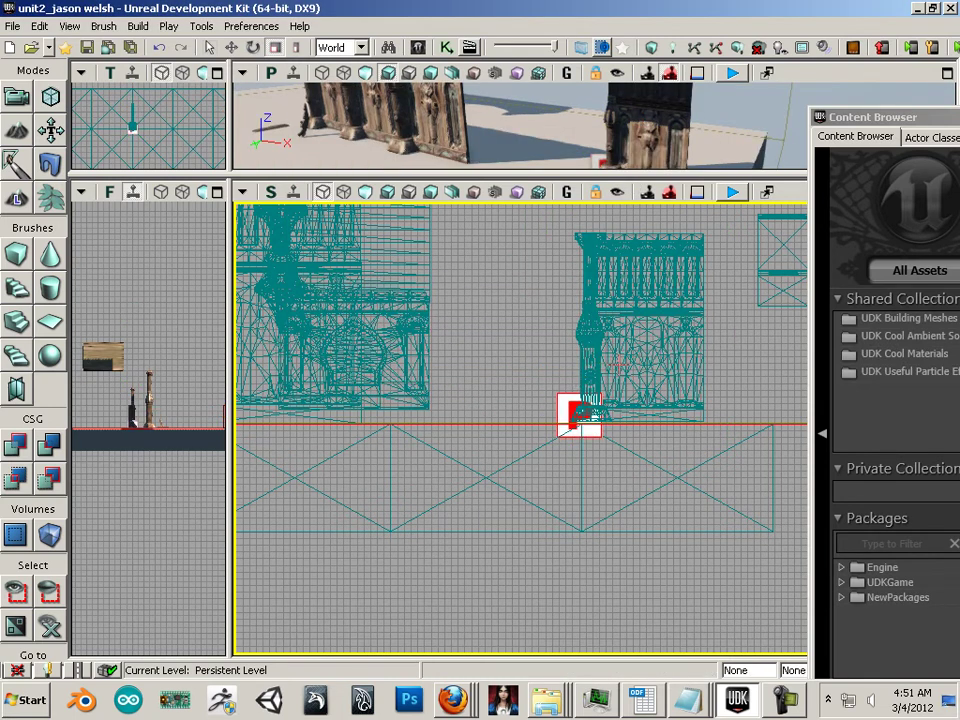
{"action": "left_click", "coordinate": [620, 362]}
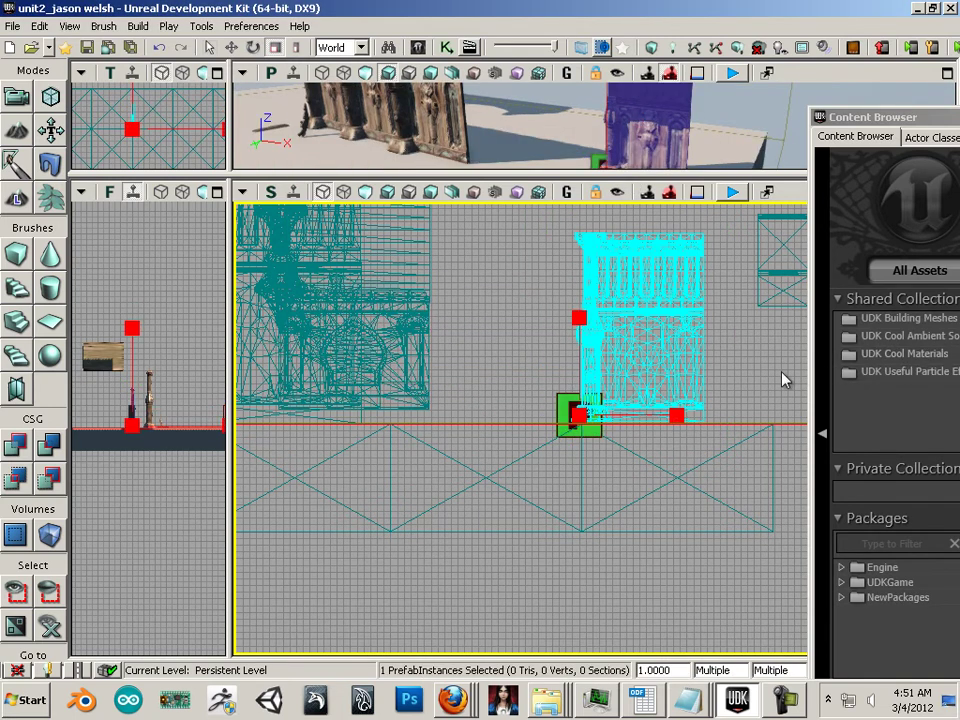
{"action": "scroll", "coordinate": [654, 349], "scroll_direction": "up", "scroll_amount": 3}
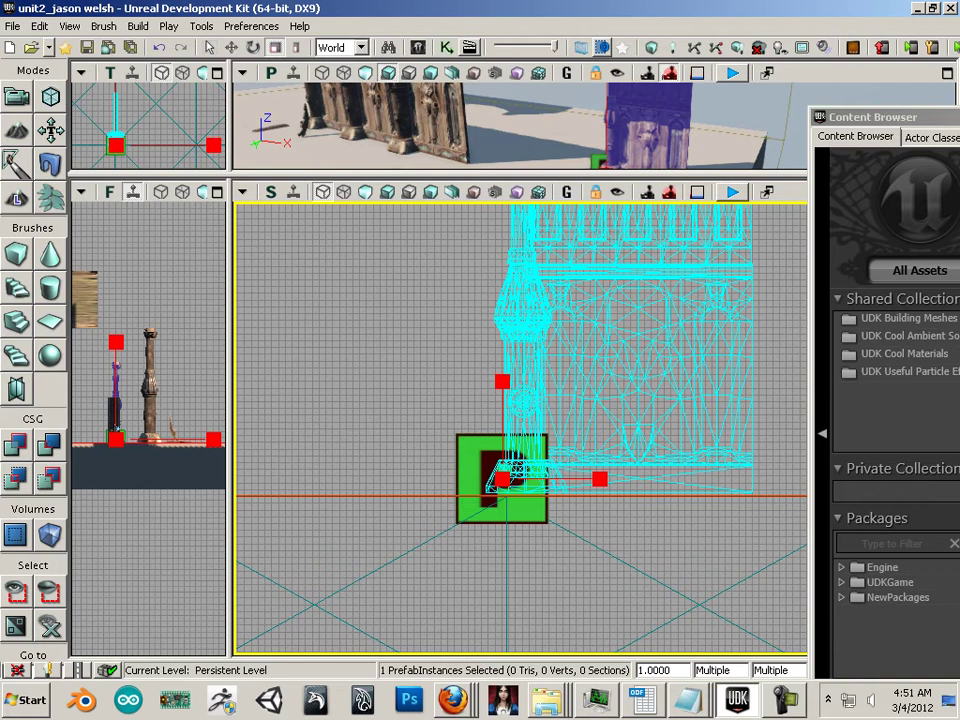
Look through the UDKGame and Engine content folders in the Content Browser for the package containing the new prefab
{"action": "left_click_drag", "start_coordinate": [880, 117], "coordinate": [319, 59]}
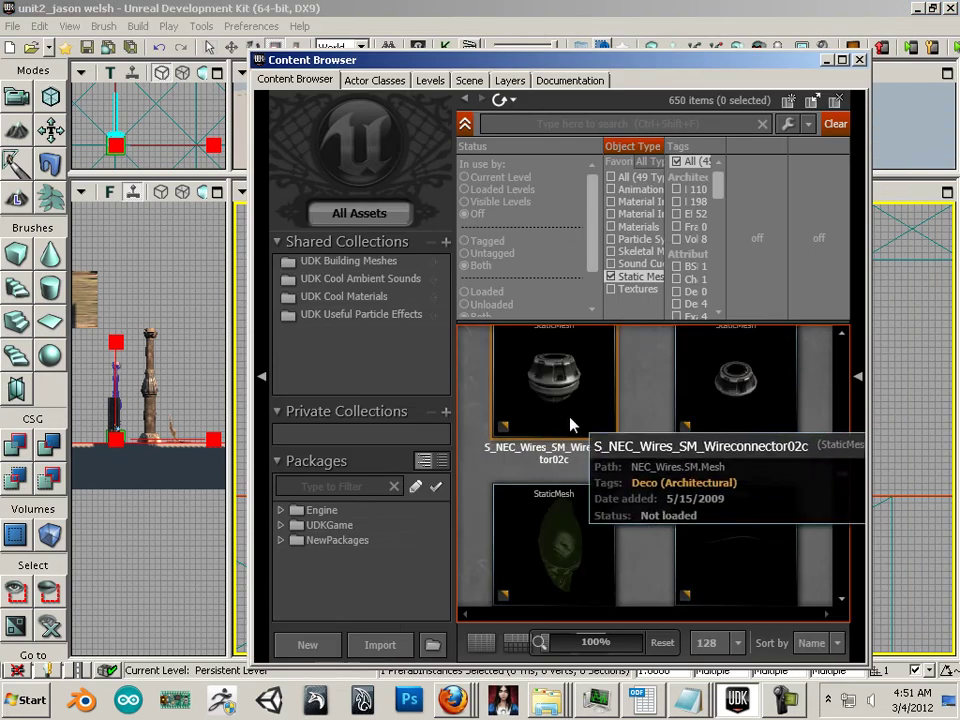
{"action": "left_click", "coordinate": [282, 526]}
{"action": "left_click", "coordinate": [298, 540]}
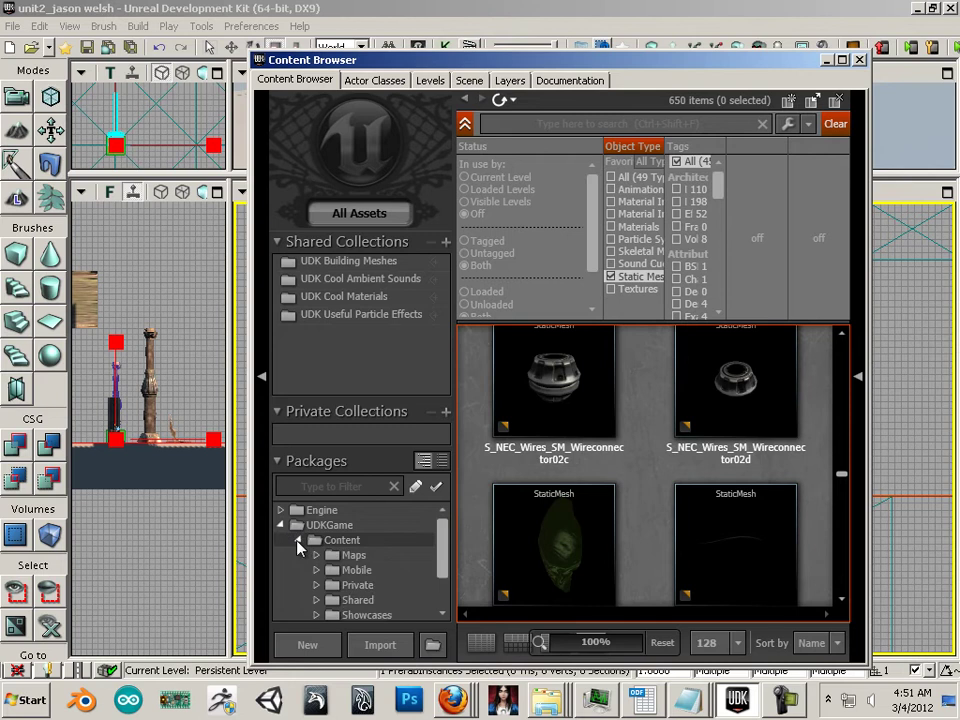
{"action": "left_click", "coordinate": [281, 511]}
{"action": "left_click", "coordinate": [298, 525]}
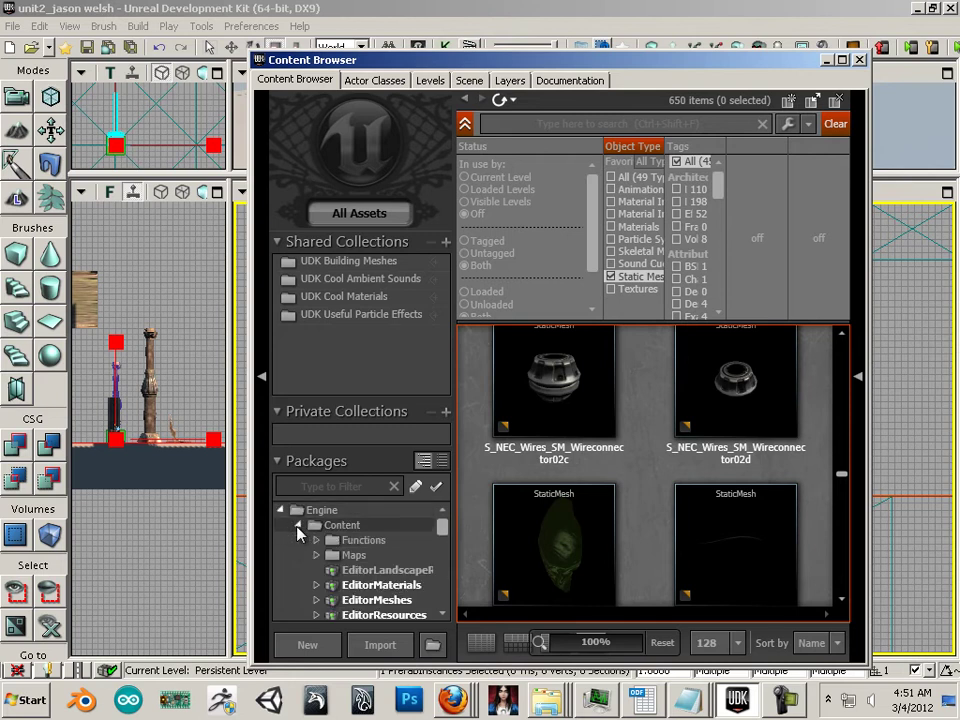
{"action": "scroll", "coordinate": [300, 537], "scroll_direction": "down", "scroll_amount": 2}
{"action": "scroll", "coordinate": [300, 537], "scroll_direction": "up", "scroll_amount": 2}
{"action": "scroll", "coordinate": [306, 508], "scroll_direction": "down", "scroll_amount": 1}
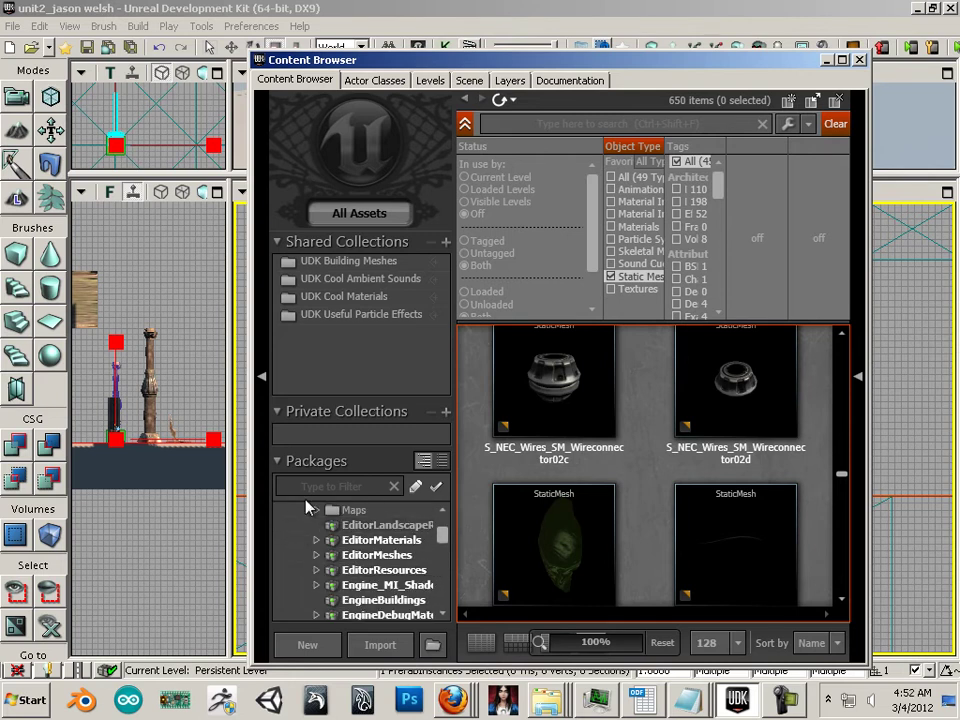
Filter the packages by the author's first name, show all object types in the new package, and select the wall1 prefab
{"action": "left_click", "coordinate": [319, 486]}
{"action": "type", "text": "jason"}
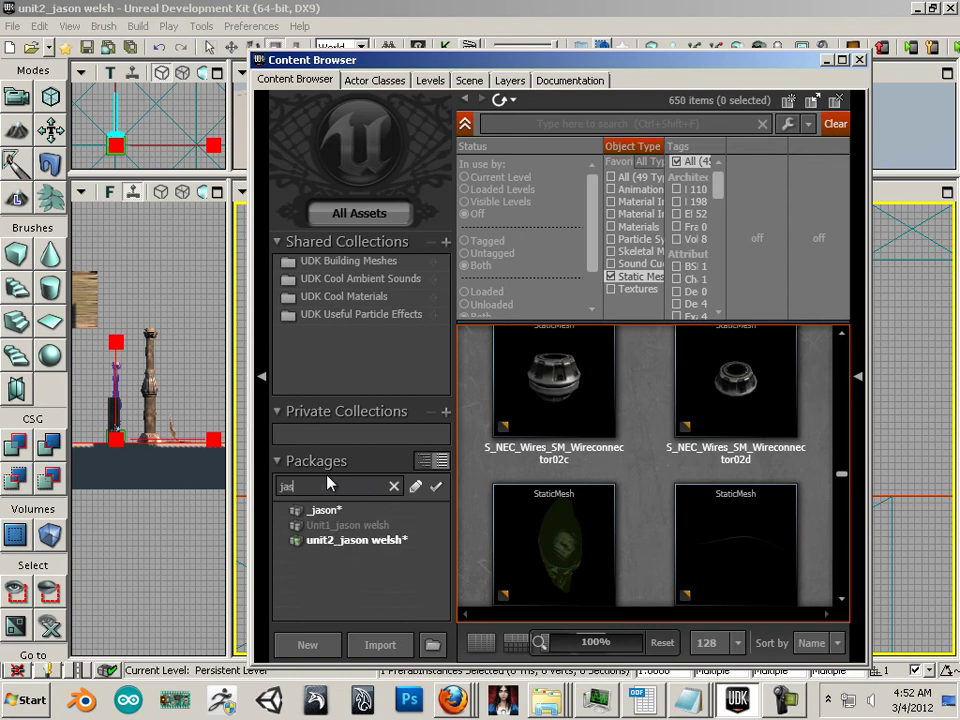
{"action": "left_click", "coordinate": [325, 512]}
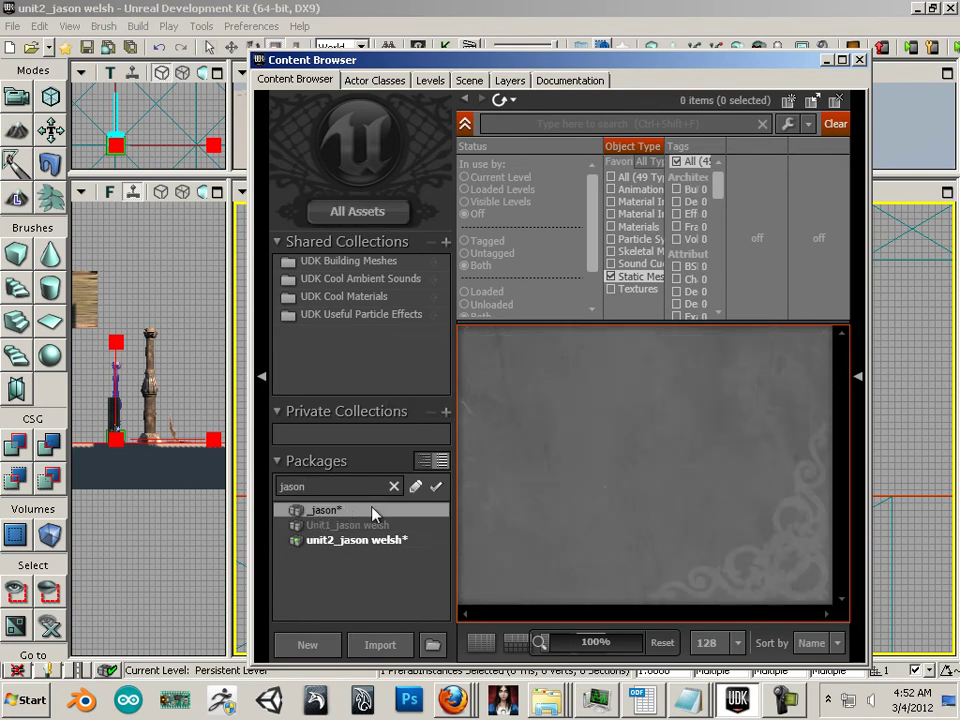
{"action": "left_click", "coordinate": [618, 177]}
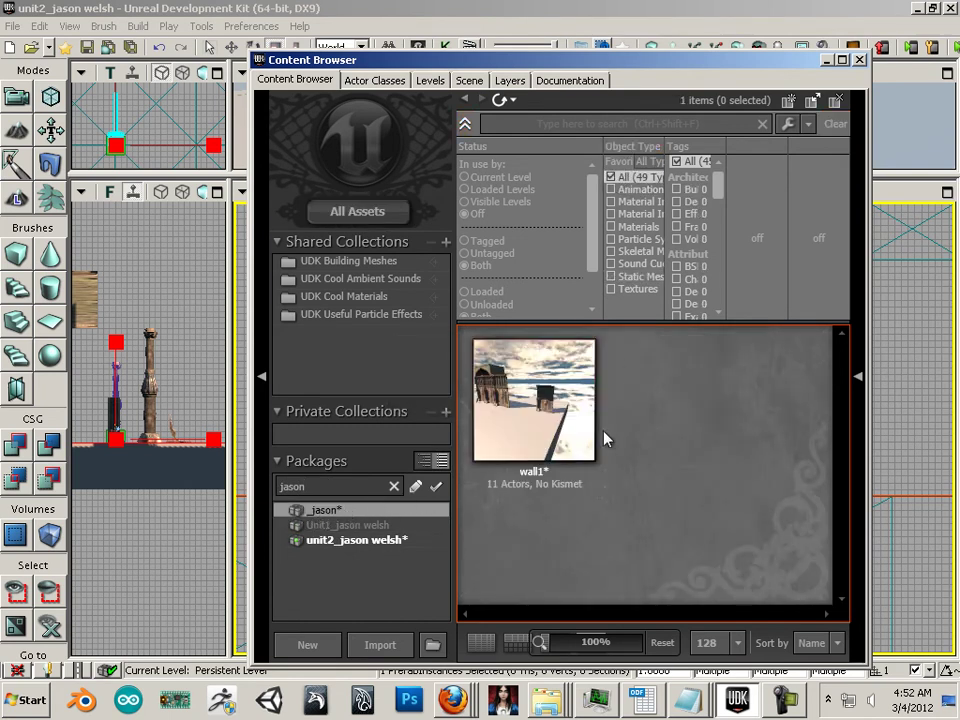
{"action": "left_click", "coordinate": [570, 445]}
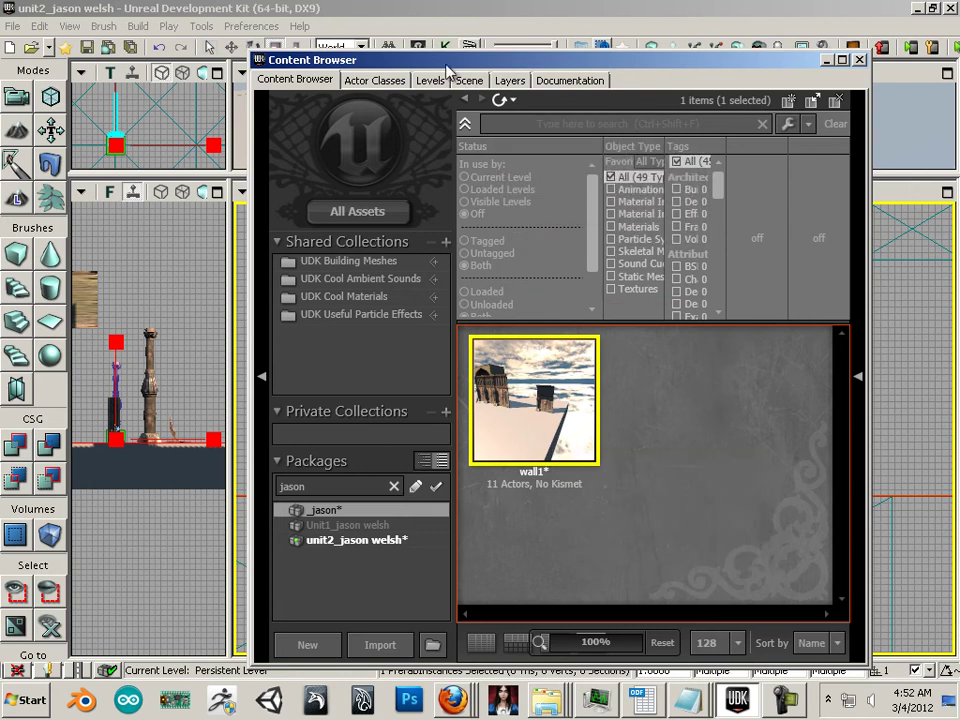
Place a second instance of the wall1 prefab in the side view, to the right of the existing one
{"action": "left_click_drag", "start_coordinate": [339, 56], "coordinate": [959, 128]}
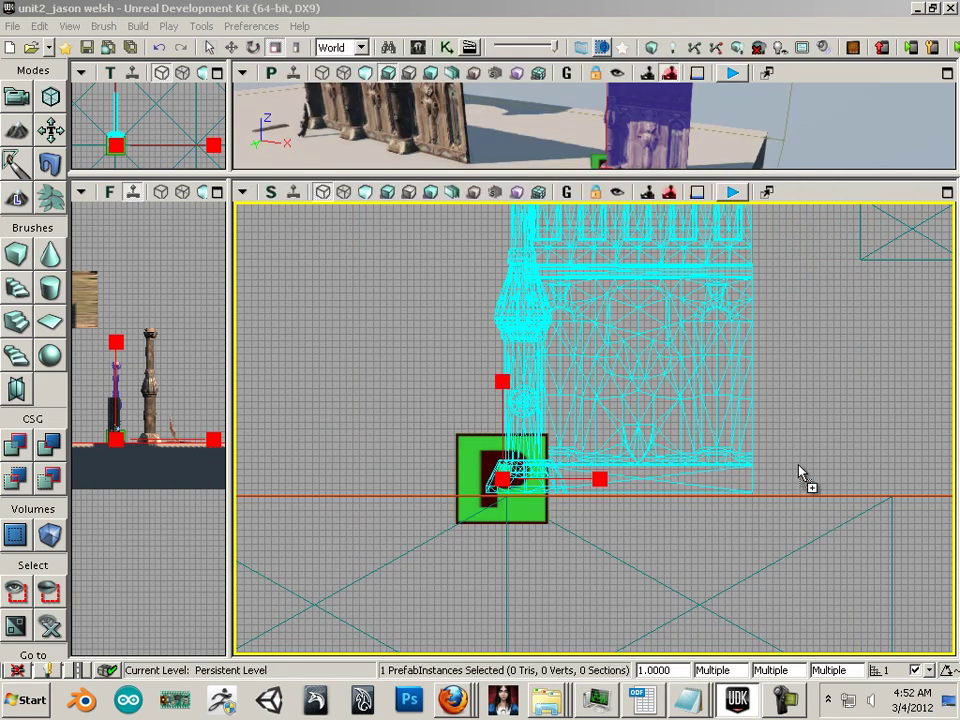
{"action": "scroll", "coordinate": [825, 461], "scroll_direction": "down", "scroll_amount": 4}
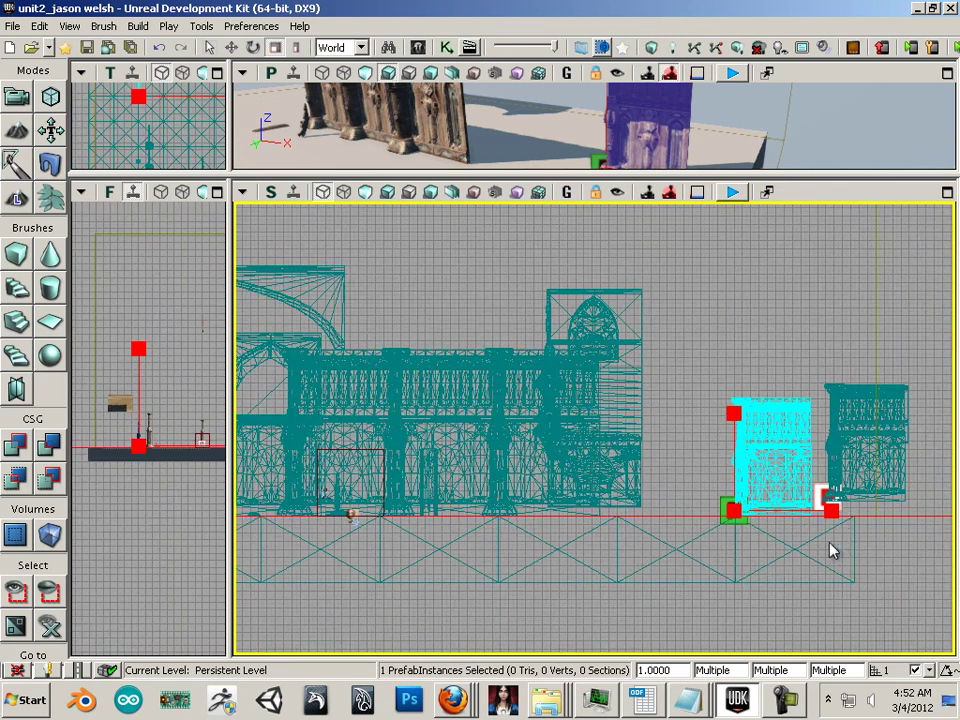
{"action": "scroll", "coordinate": [831, 544], "scroll_direction": "up", "scroll_amount": 5}
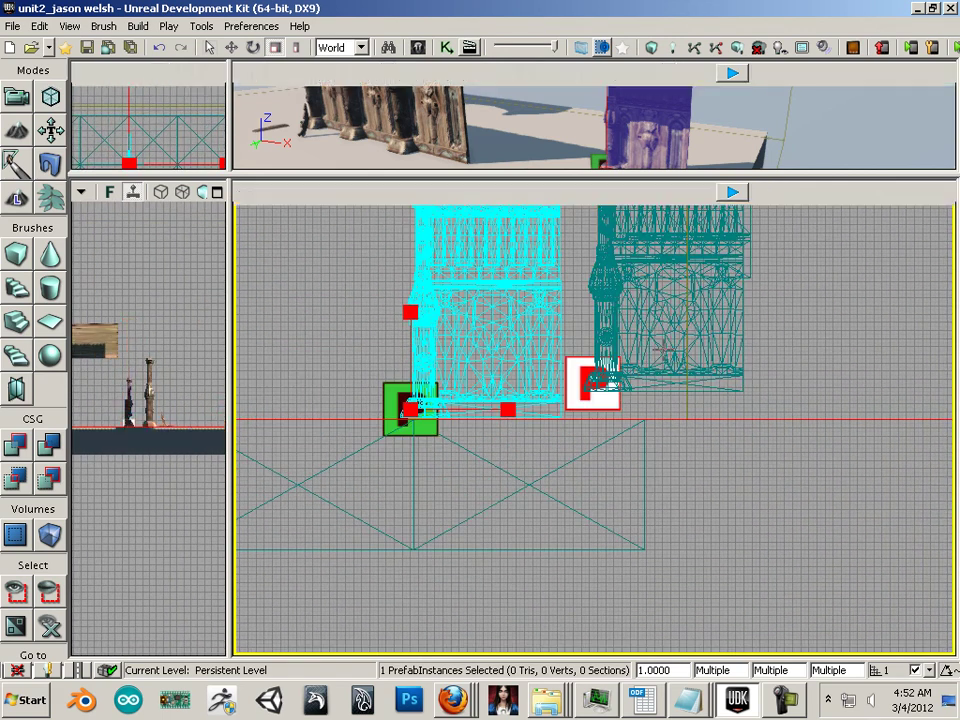
Move the second wall1 prefab instance straight down to the floor line, level with the first instance
{"action": "left_click", "coordinate": [643, 352]}
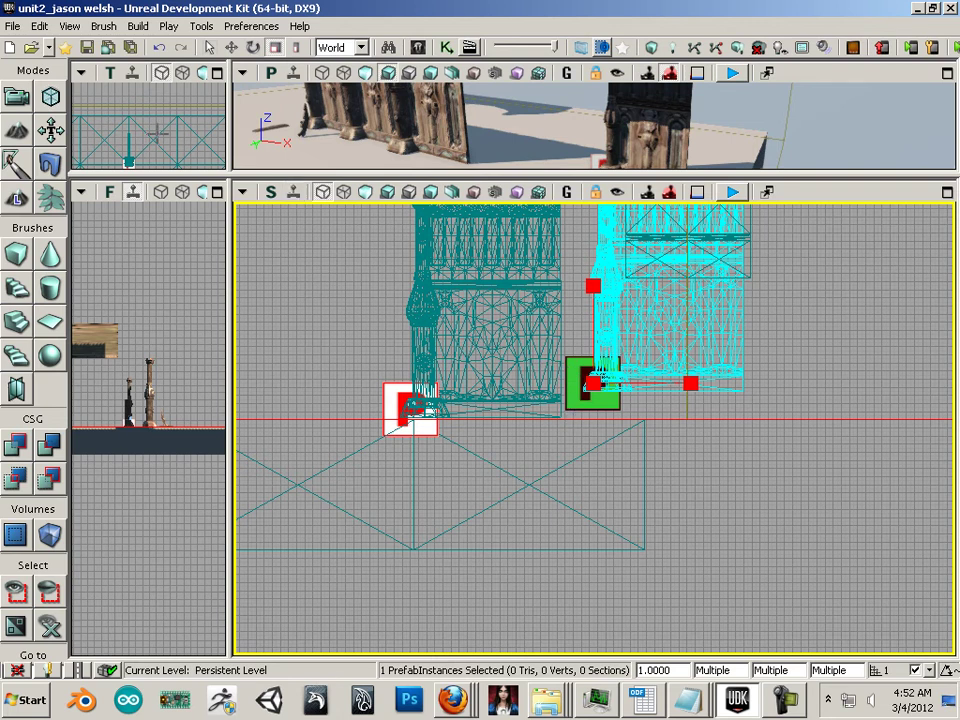
{"action": "left_click", "coordinate": [231, 47]}
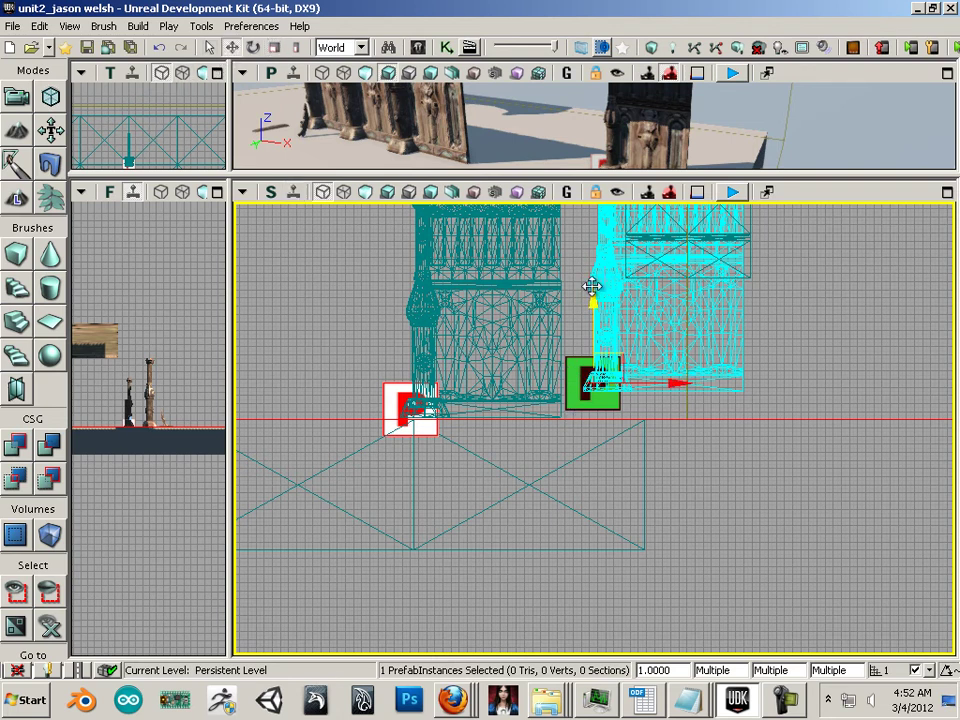
{"action": "left_click_drag", "start_coordinate": [594, 287], "coordinate": [596, 321]}
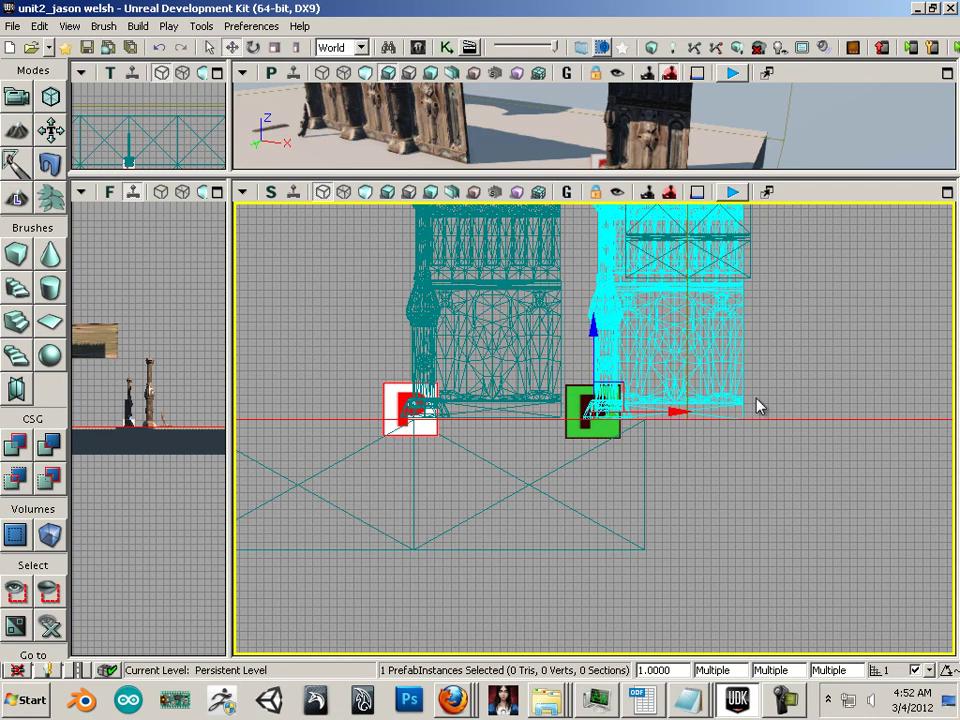
{"action": "scroll", "coordinate": [758, 399], "scroll_direction": "up", "scroll_amount": 3}
{"action": "left_click_drag", "start_coordinate": [758, 399], "coordinate": [737, 490]}
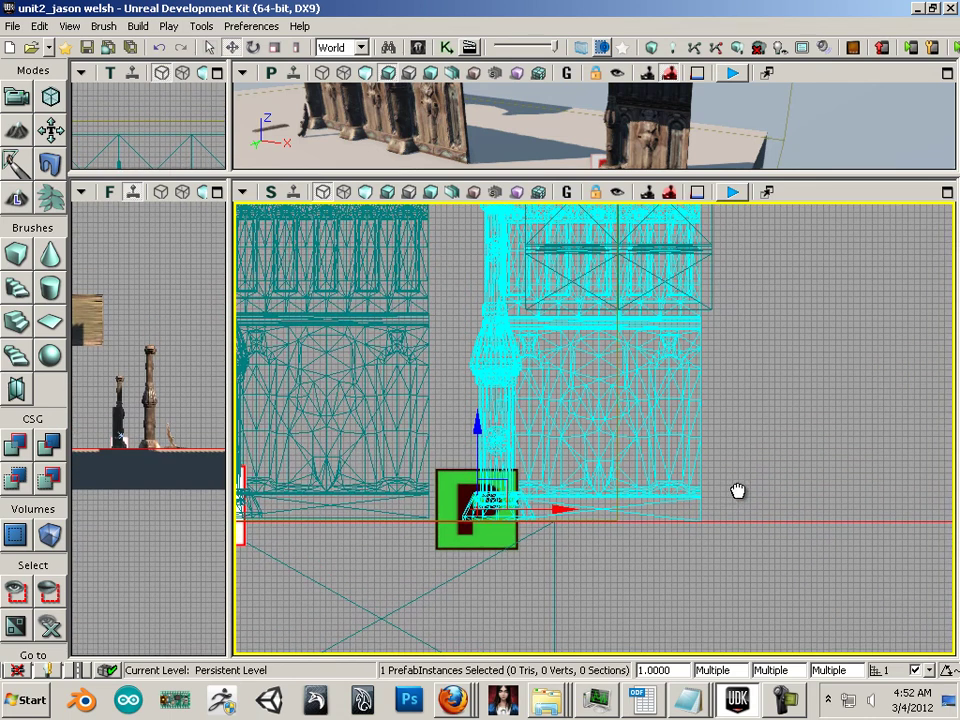
Move the second wall1 prefab instance's pivot to the right part of its carved panel and save it as the PrePivot
{"action": "right_click", "coordinate": [616, 353]}
{"action": "left_click", "coordinate": [596, 356]}
{"action": "right_click", "coordinate": [668, 345]}
{"action": "mouse_move", "coordinate": [690, 259]}
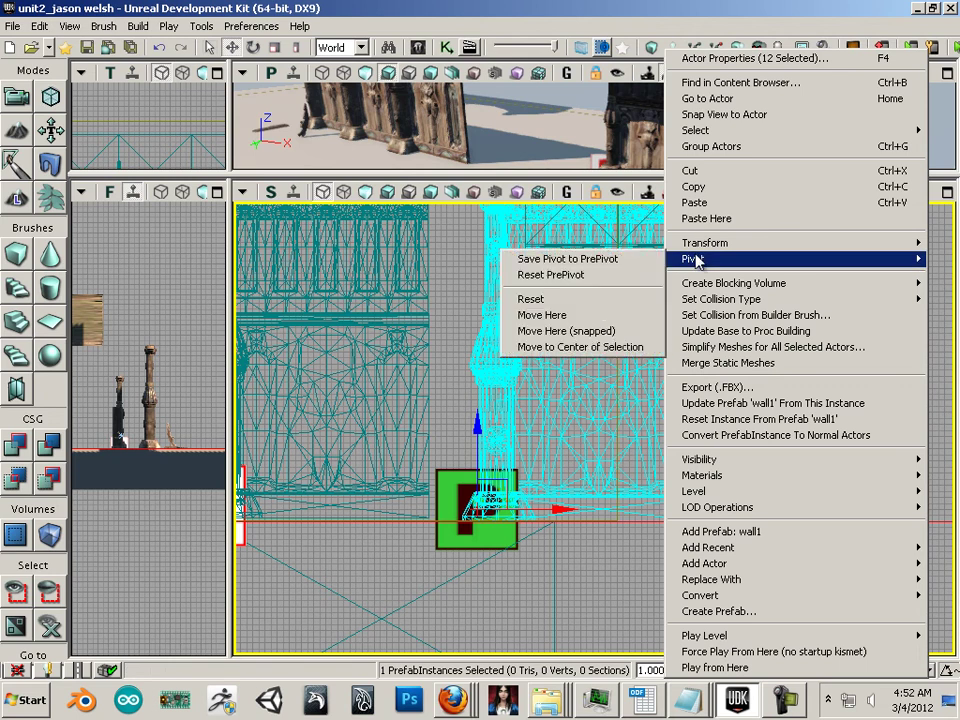
{"action": "left_click", "coordinate": [545, 315]}
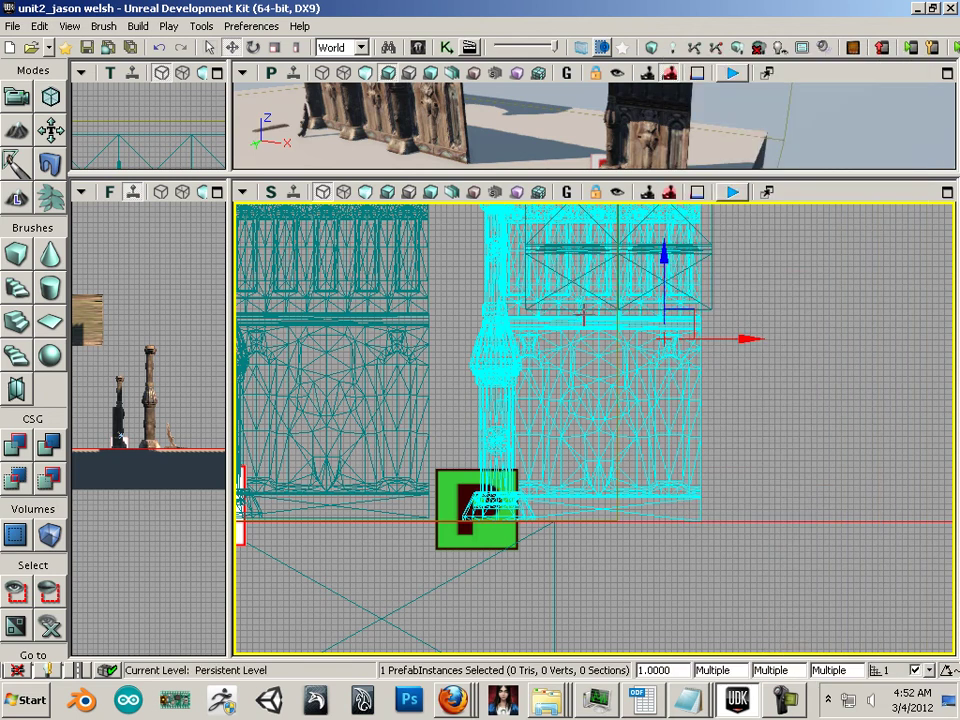
{"action": "right_click", "coordinate": [595, 370]}
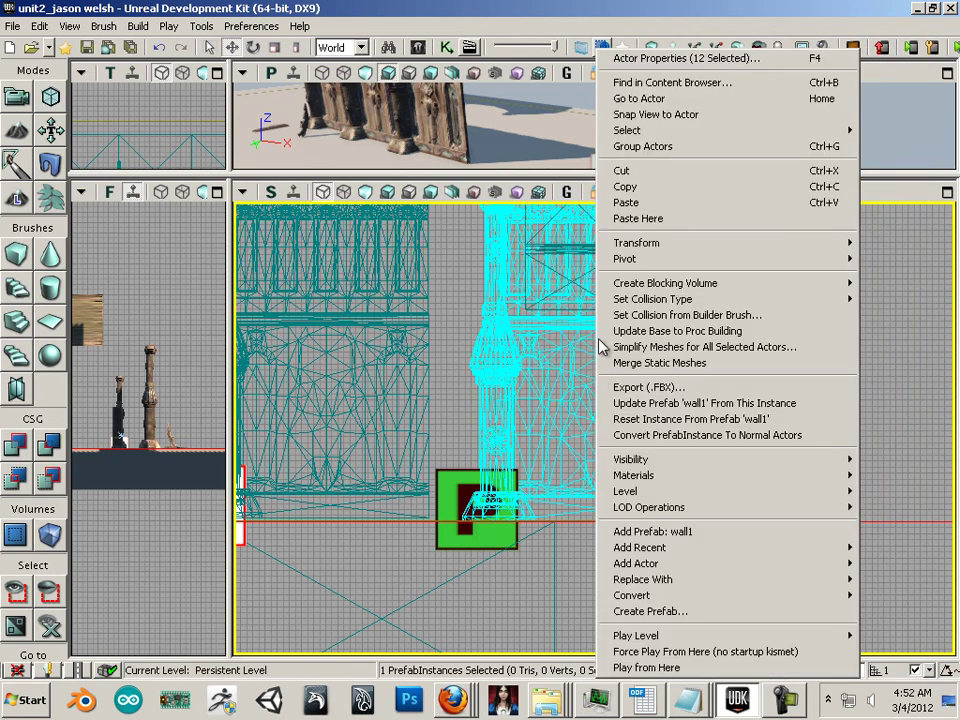
{"action": "mouse_move", "coordinate": [630, 262]}
{"action": "left_click", "coordinate": [495, 260]}
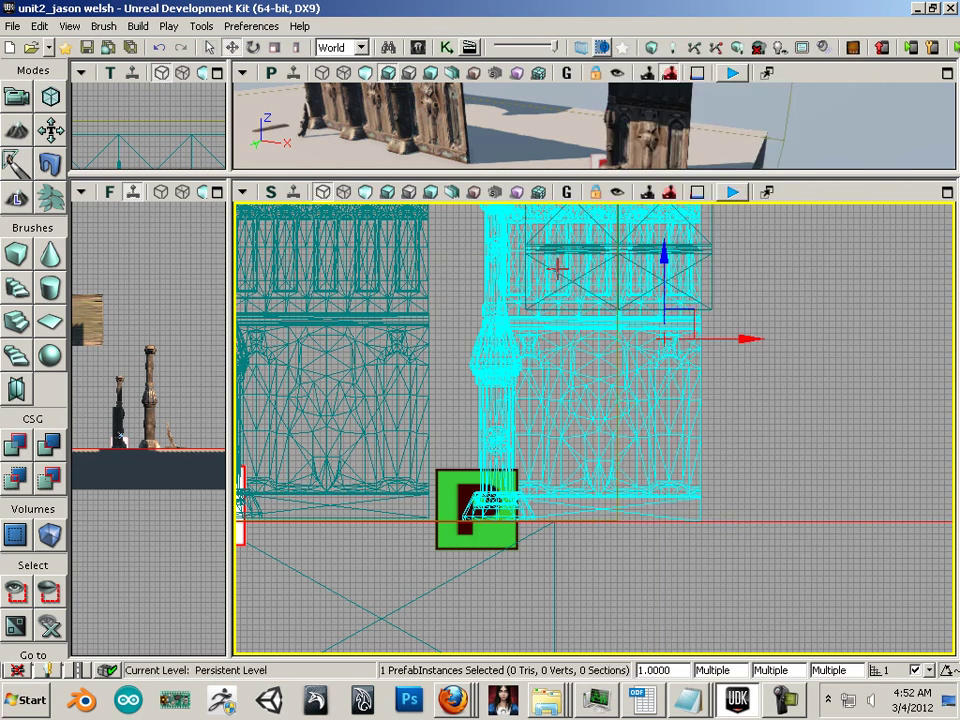
Reselect the second wall1 prefab instance to test its saved pivot and shift it slightly right along the floor line
{"action": "left_click", "coordinate": [746, 428]}
{"action": "left_click", "coordinate": [699, 415]}
{"action": "left_click_drag", "start_coordinate": [752, 335], "coordinate": [768, 347]}
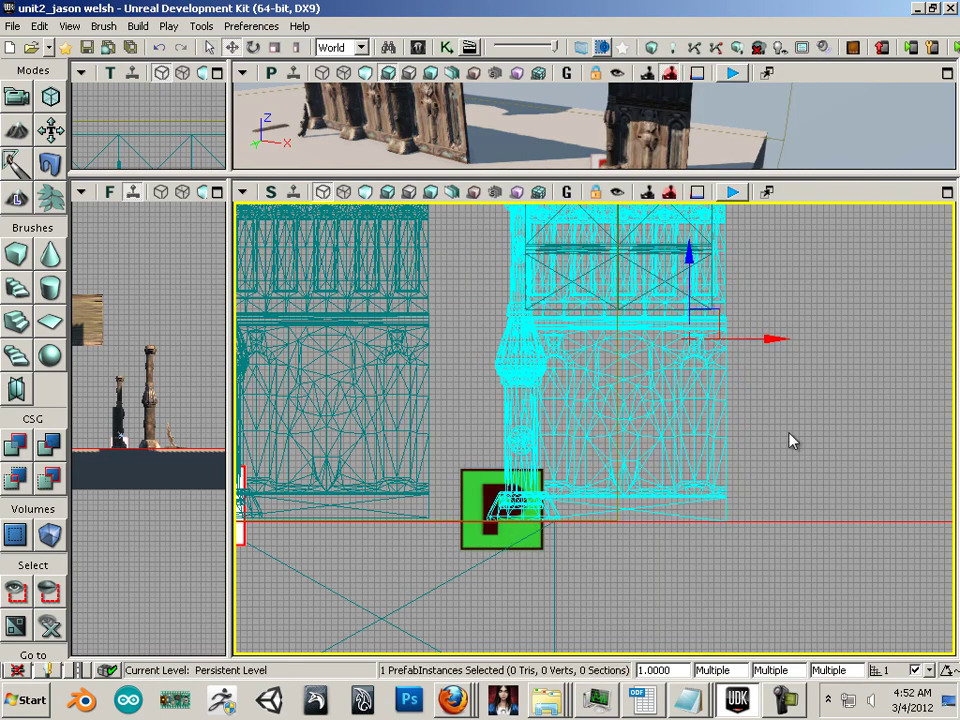
{"action": "scroll", "coordinate": [669, 401], "scroll_direction": "down", "scroll_amount": 2}
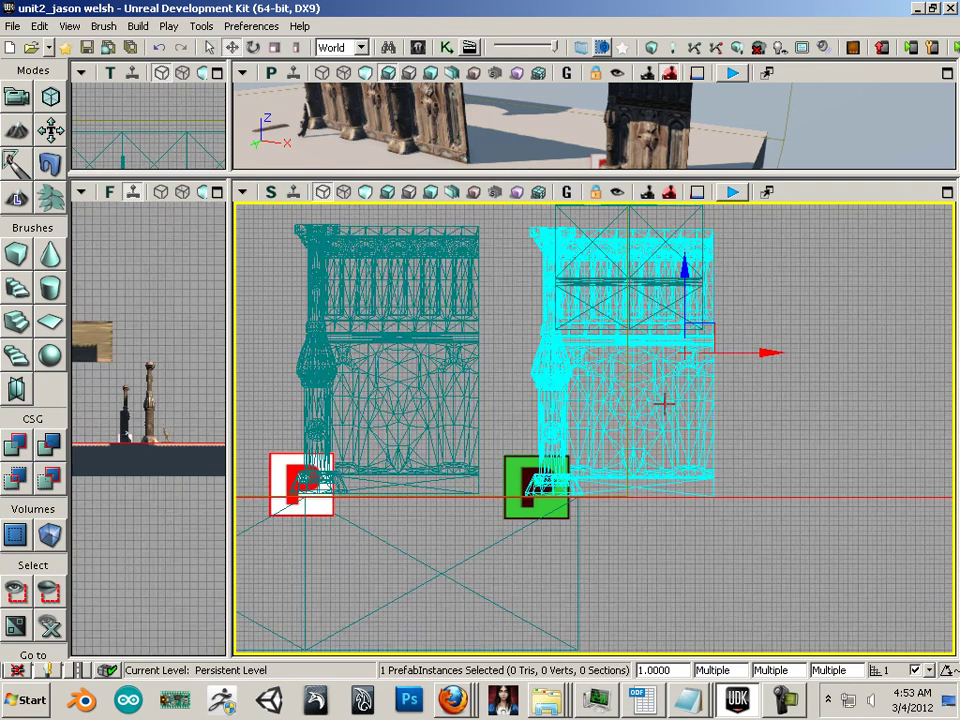
Compare its pivot with the first wall1 instance's, and move the second instance farther right, clear of the framed box mesh
{"action": "left_click", "coordinate": [479, 391]}
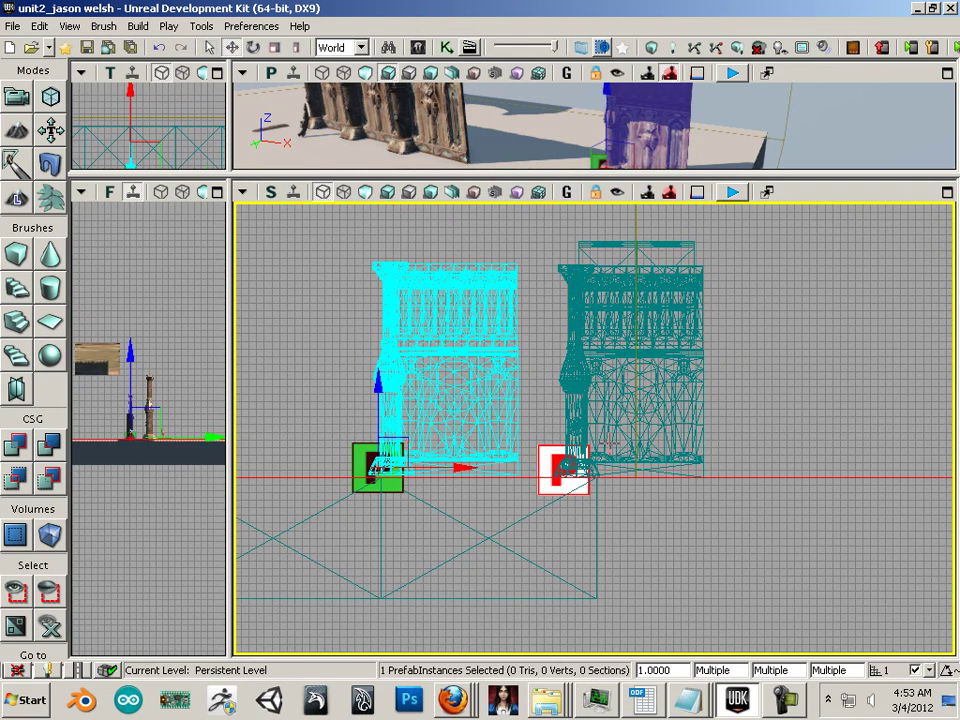
{"action": "left_click", "coordinate": [705, 405]}
{"action": "left_click", "coordinate": [709, 403]}
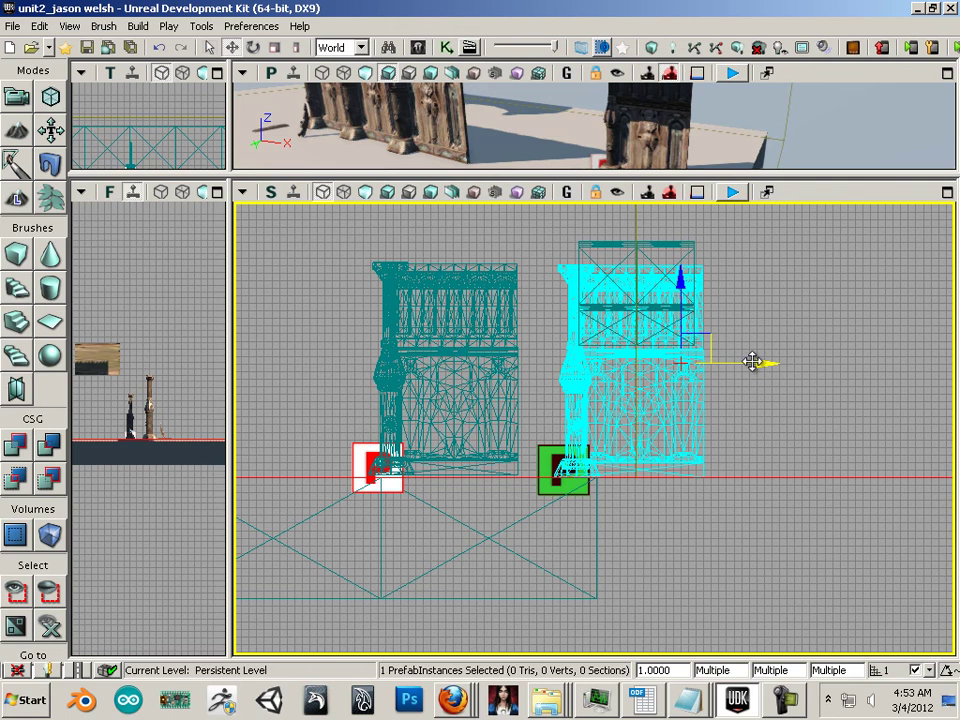
{"action": "left_click_drag", "start_coordinate": [752, 362], "coordinate": [908, 390]}
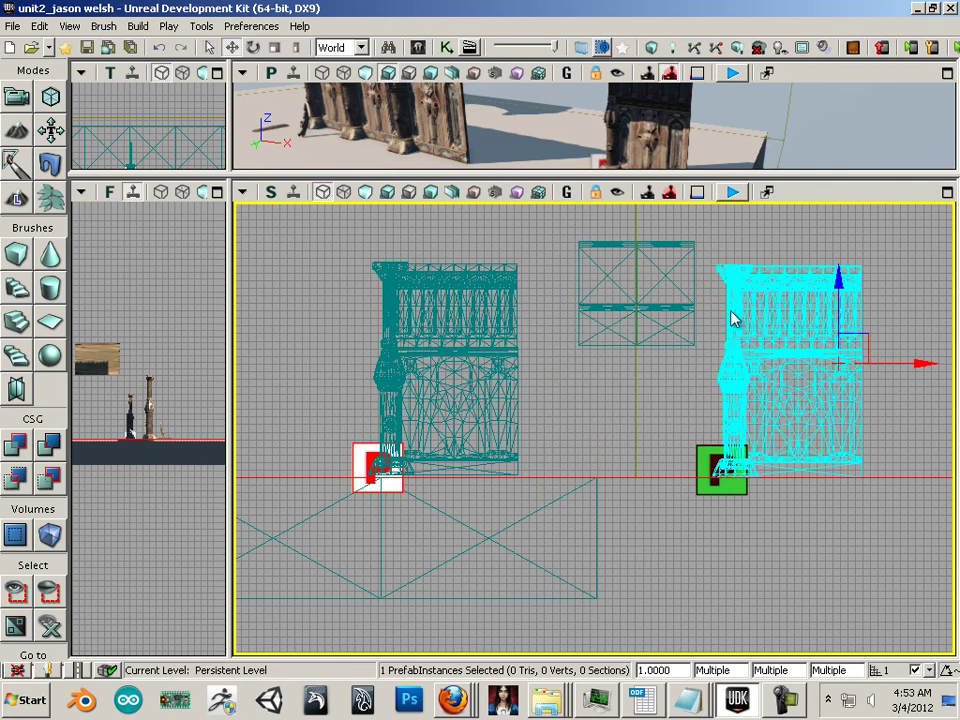
{"action": "right_click", "coordinate": [793, 392]}
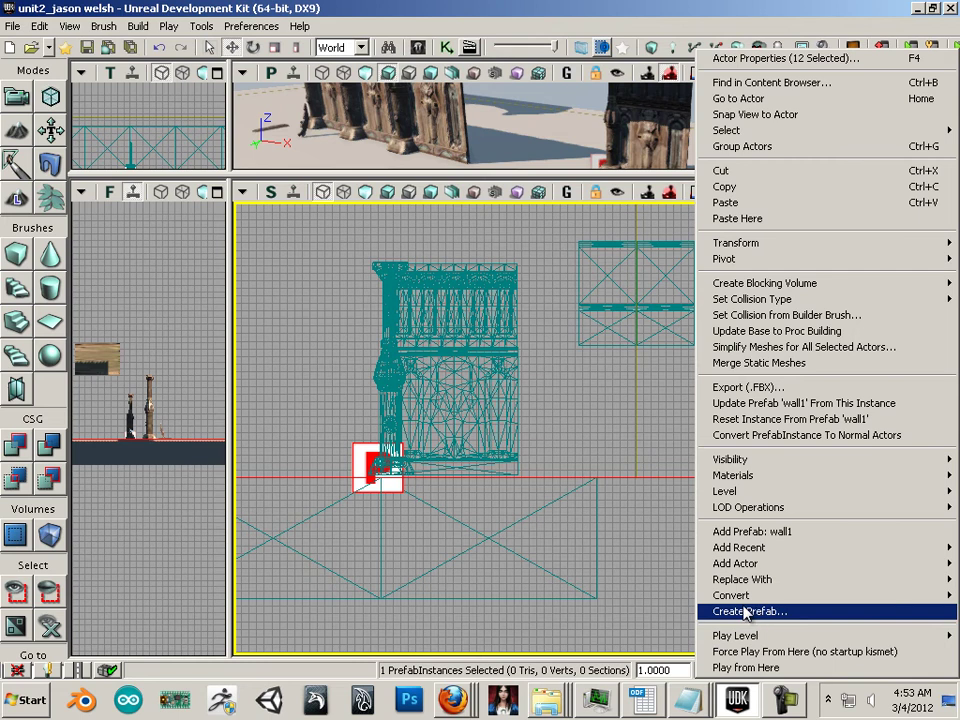
{"action": "left_click", "coordinate": [640, 581]}
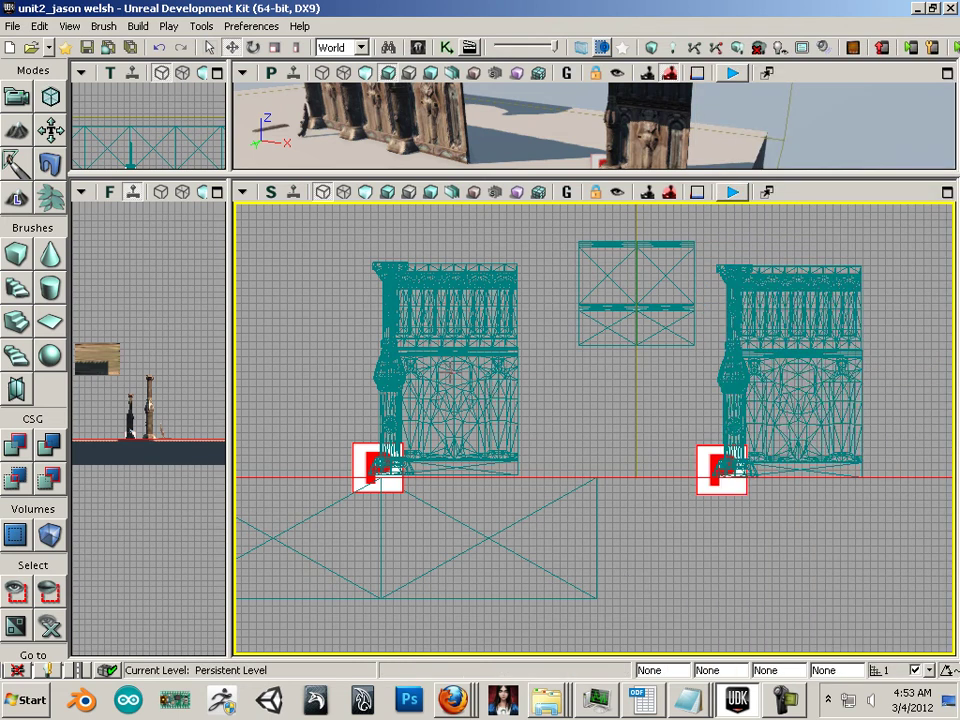
{"action": "left_click", "coordinate": [481, 388]}
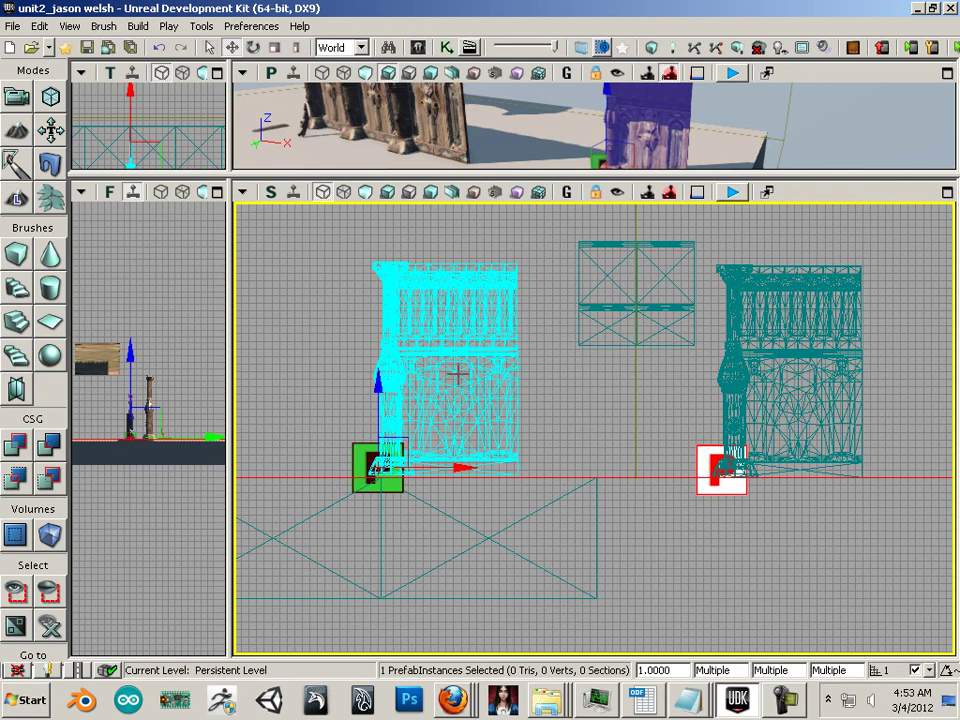
{"action": "scroll", "coordinate": [462, 376], "scroll_direction": "down", "scroll_amount": 2}
Duplicate the grouped wall section with the large column and place the copy to the right of the second wall1 prefab instance
{"action": "left_click", "coordinate": [309, 383]}
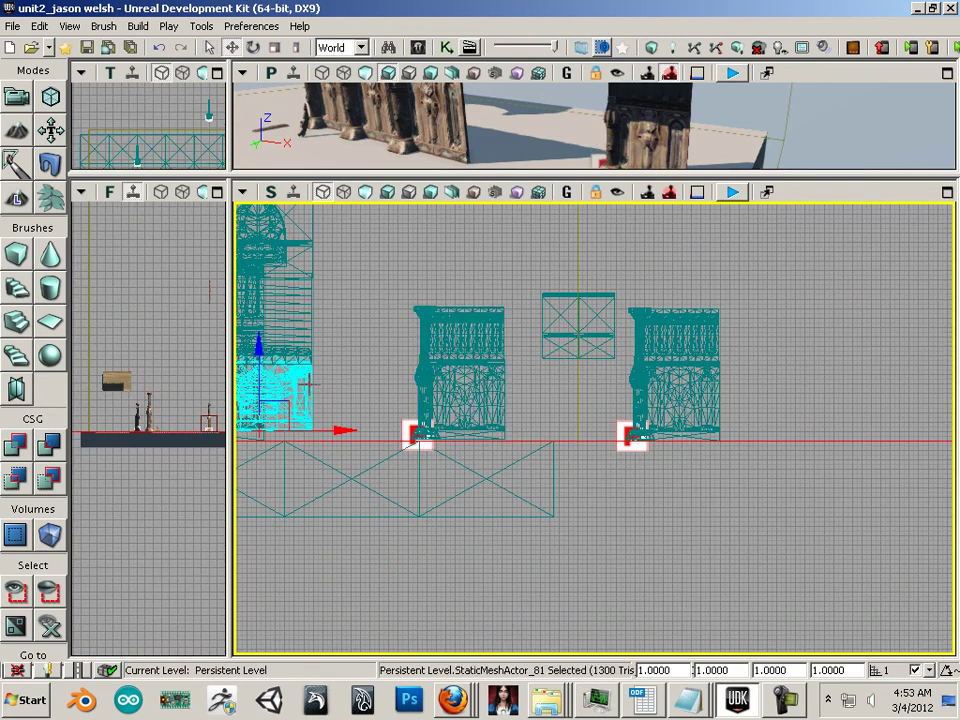
{"action": "left_click_drag", "start_coordinate": [347, 439], "coordinate": [545, 585]}
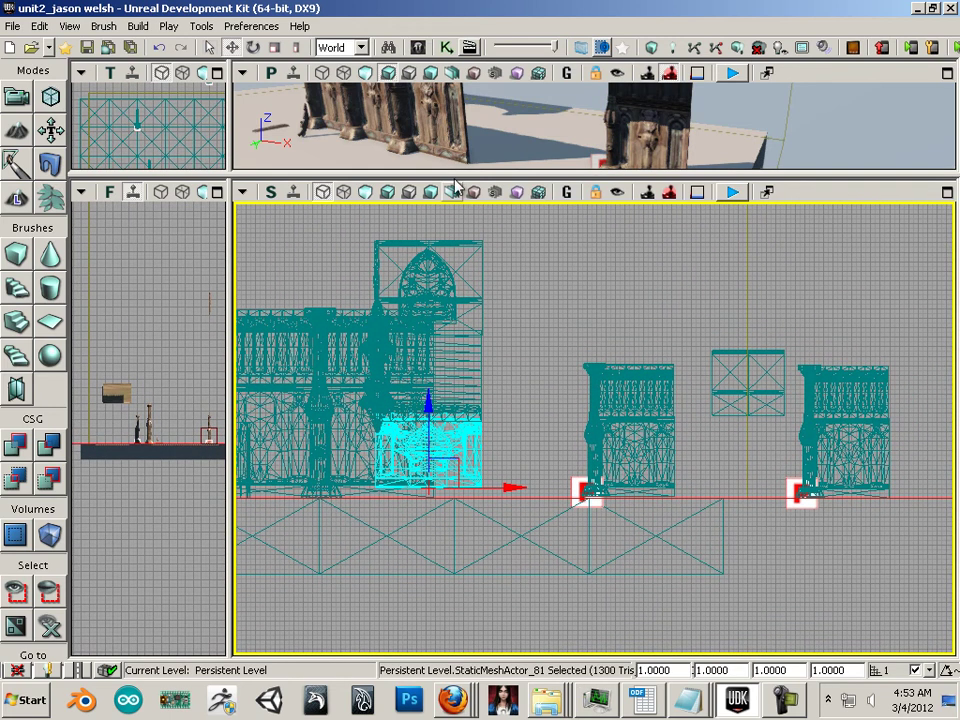
{"action": "left_click", "coordinate": [340, 112]}
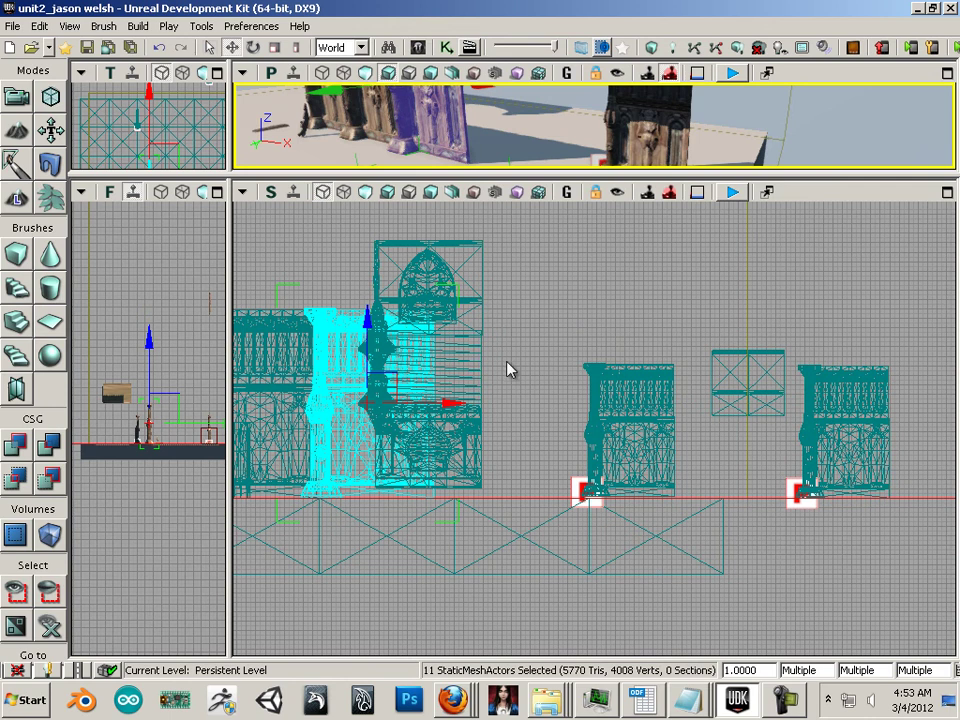
{"action": "left_click_drag", "start_coordinate": [450, 401], "coordinate": [928, 447]}
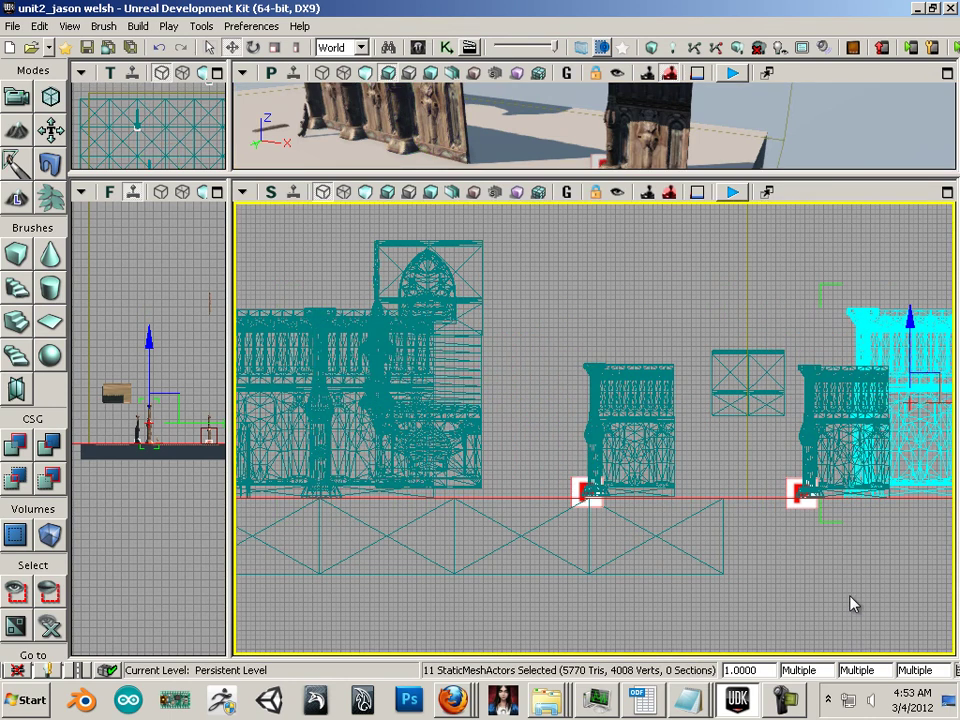
{"action": "left_click_drag", "start_coordinate": [851, 603], "coordinate": [509, 572]}
{"action": "left_click_drag", "start_coordinate": [662, 373], "coordinate": [746, 399]}
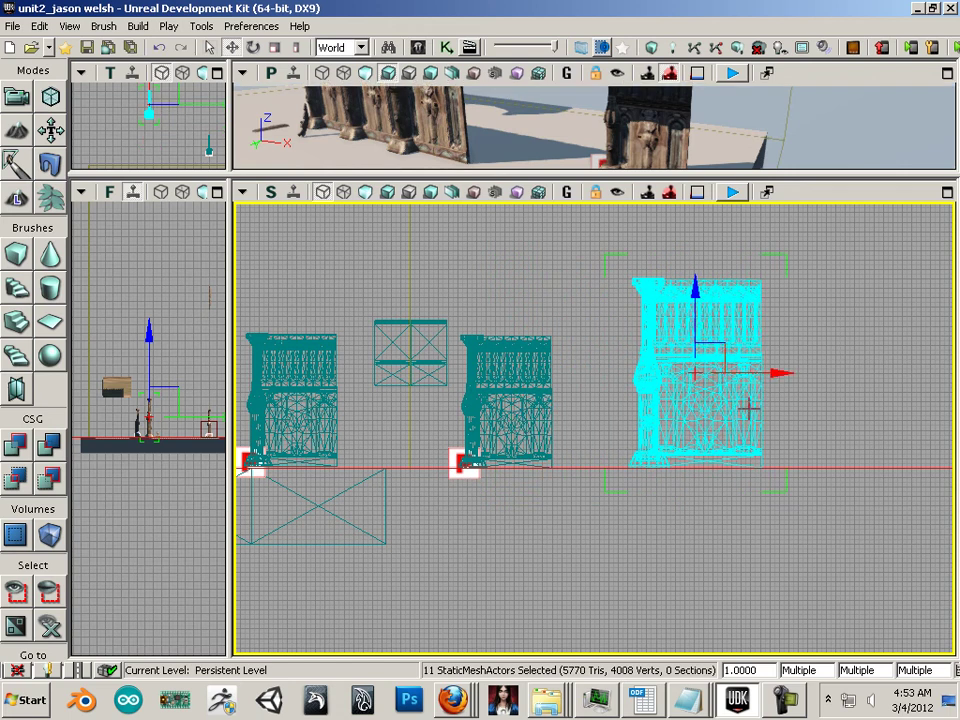
Ungroup the duplicated wall section into separate static mesh actors and clear the selection
{"action": "right_click", "coordinate": [734, 424]}
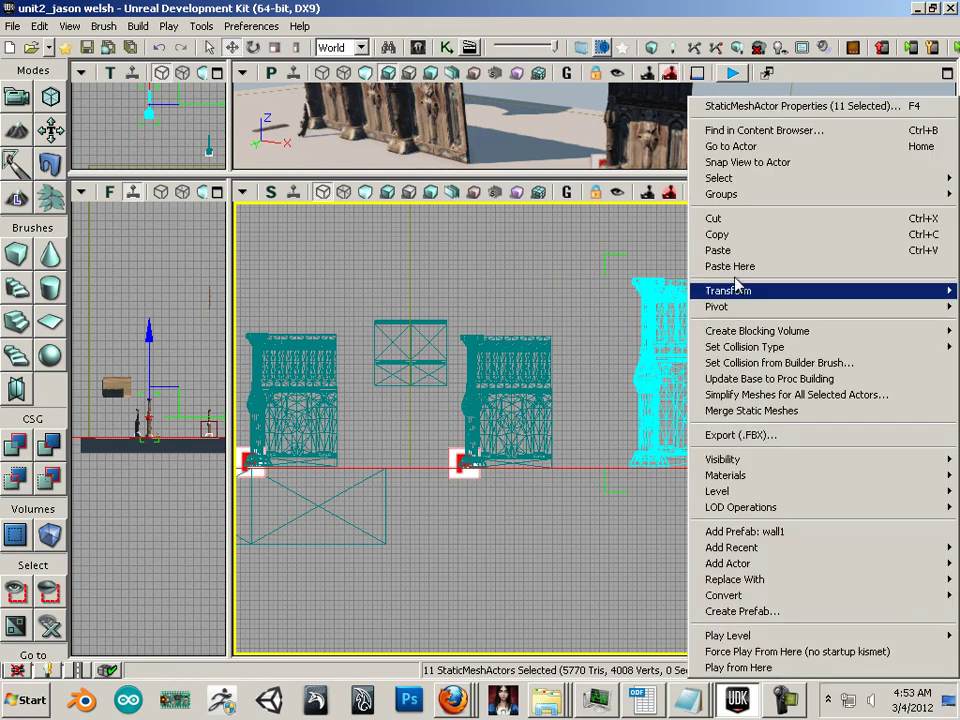
{"action": "mouse_move", "coordinate": [745, 194]}
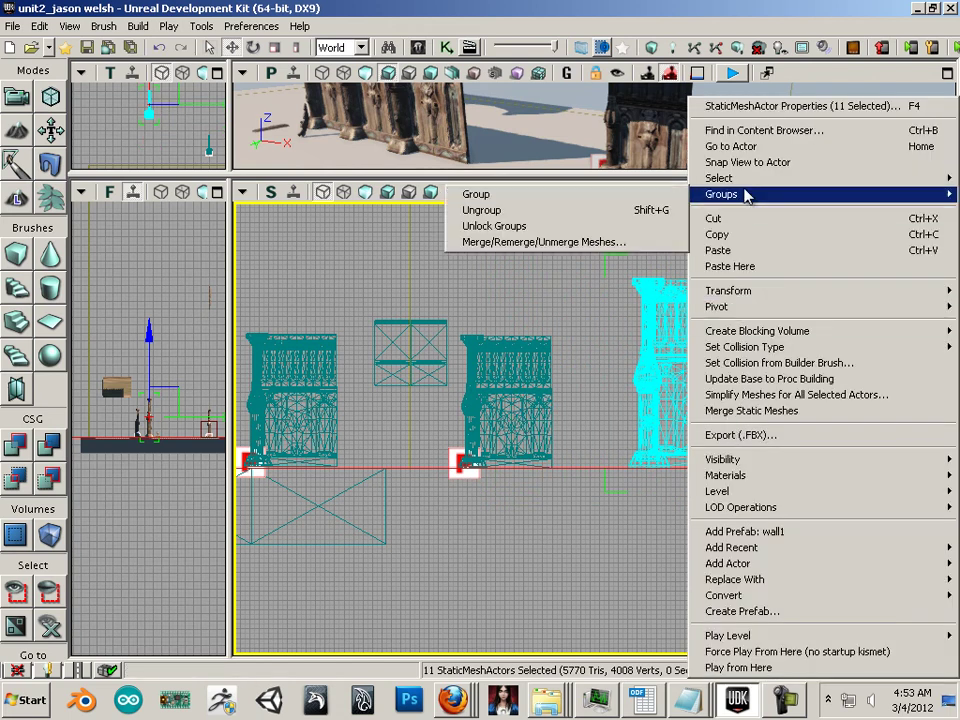
{"action": "left_click", "coordinate": [585, 218]}
{"action": "left_click", "coordinate": [589, 424]}
Check the ungrouped wall copy by selecting its column sections, railing pieces, carved panel and column base one at a time
{"action": "left_click", "coordinate": [645, 340]}
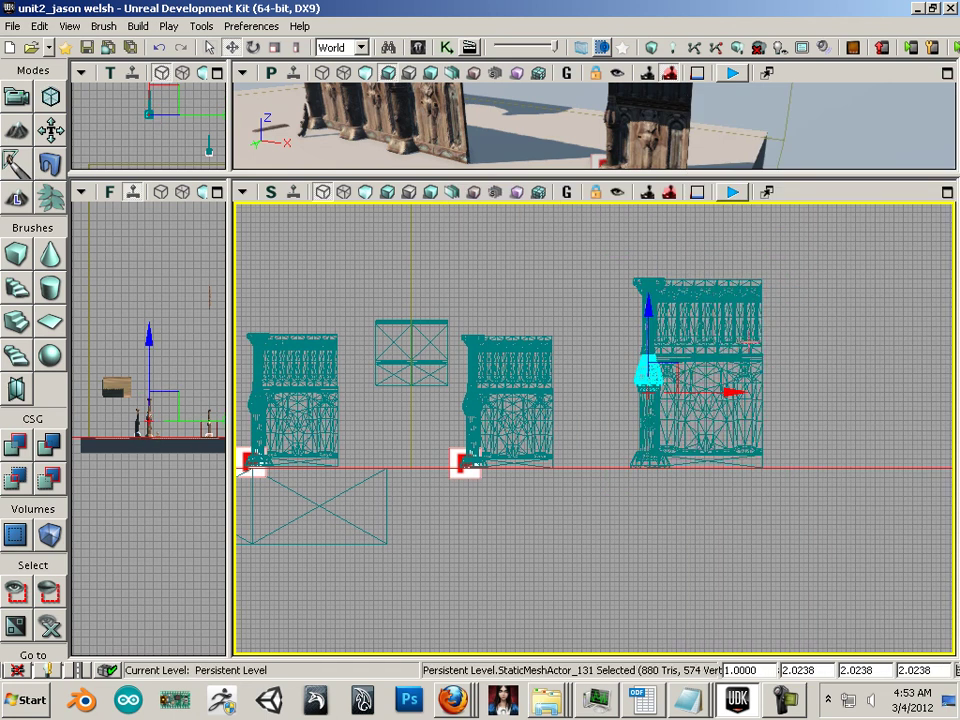
{"action": "left_click", "coordinate": [750, 318]}
{"action": "left_click", "coordinate": [684, 318]}
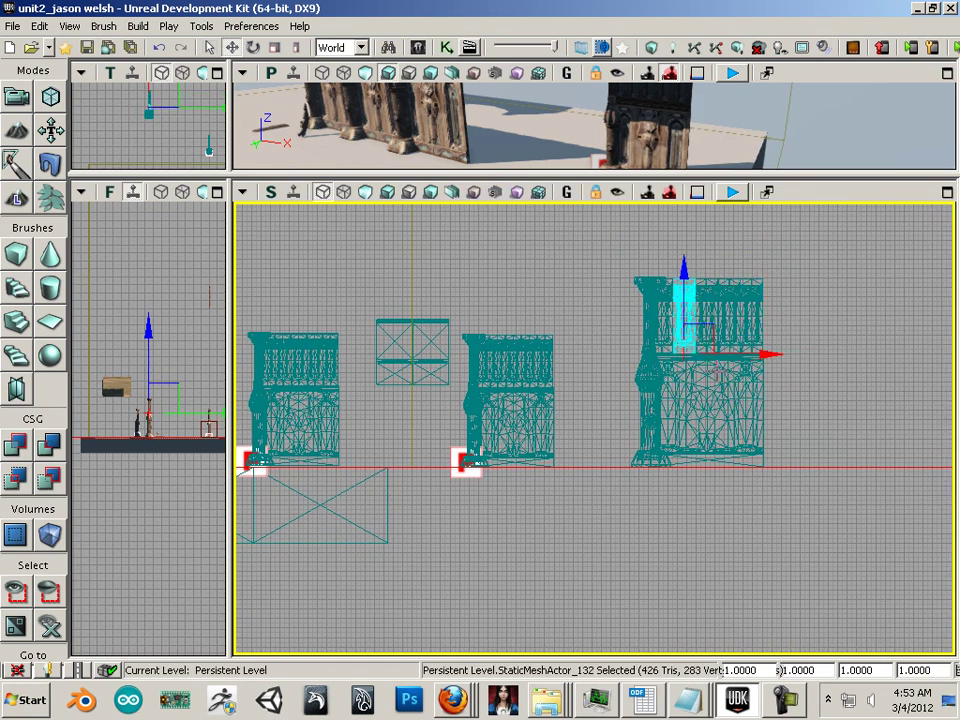
{"action": "left_click", "coordinate": [752, 318]}
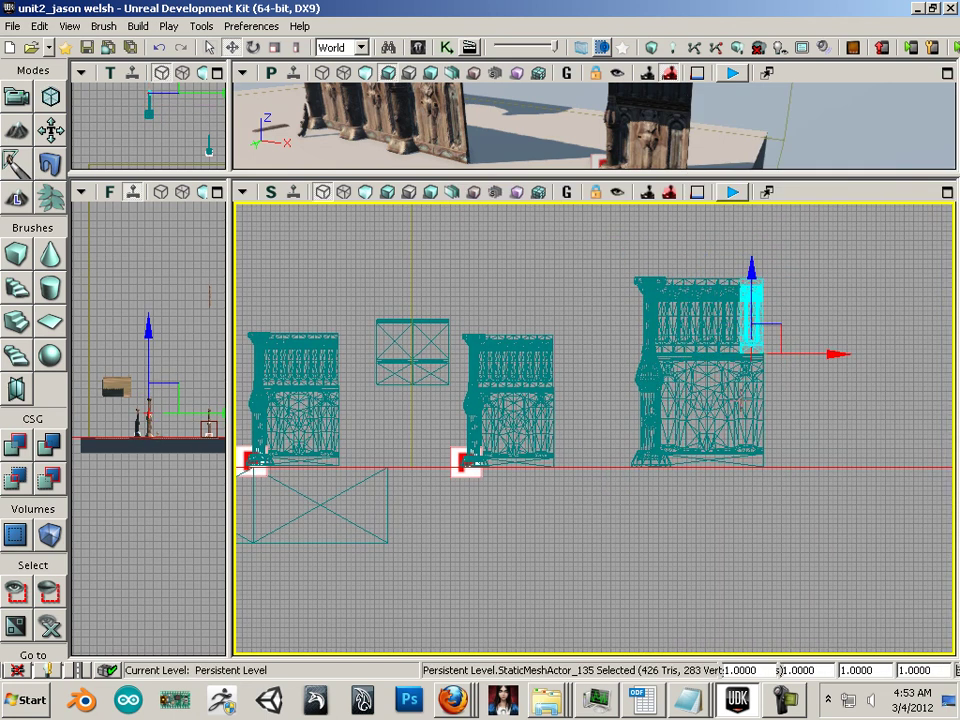
{"action": "left_click", "coordinate": [703, 418]}
{"action": "left_click", "coordinate": [640, 440]}
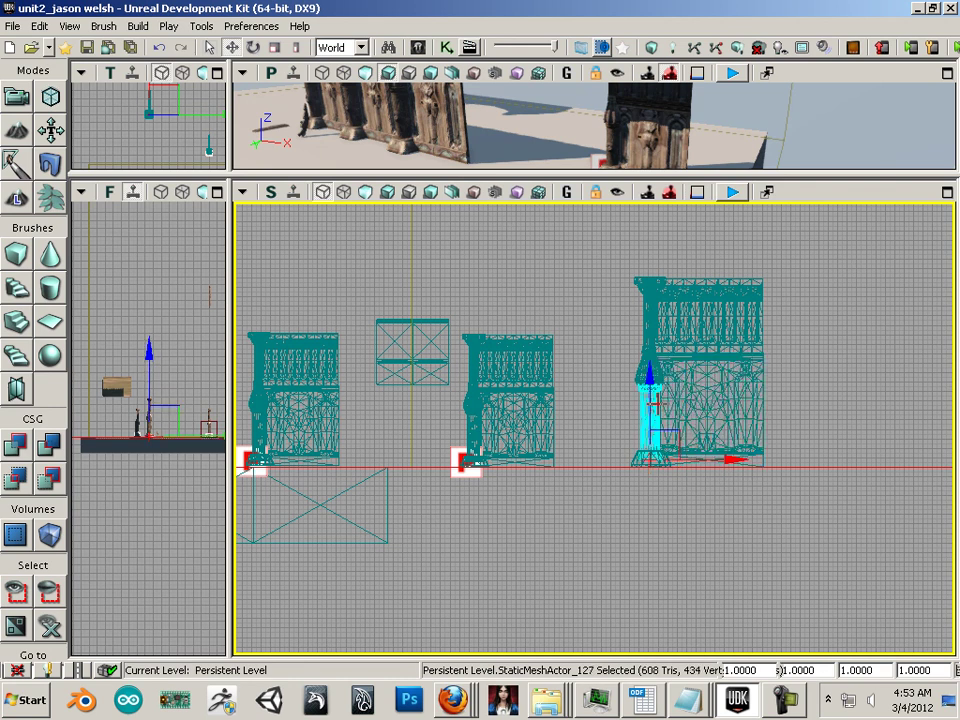
{"action": "left_click", "coordinate": [640, 456]}
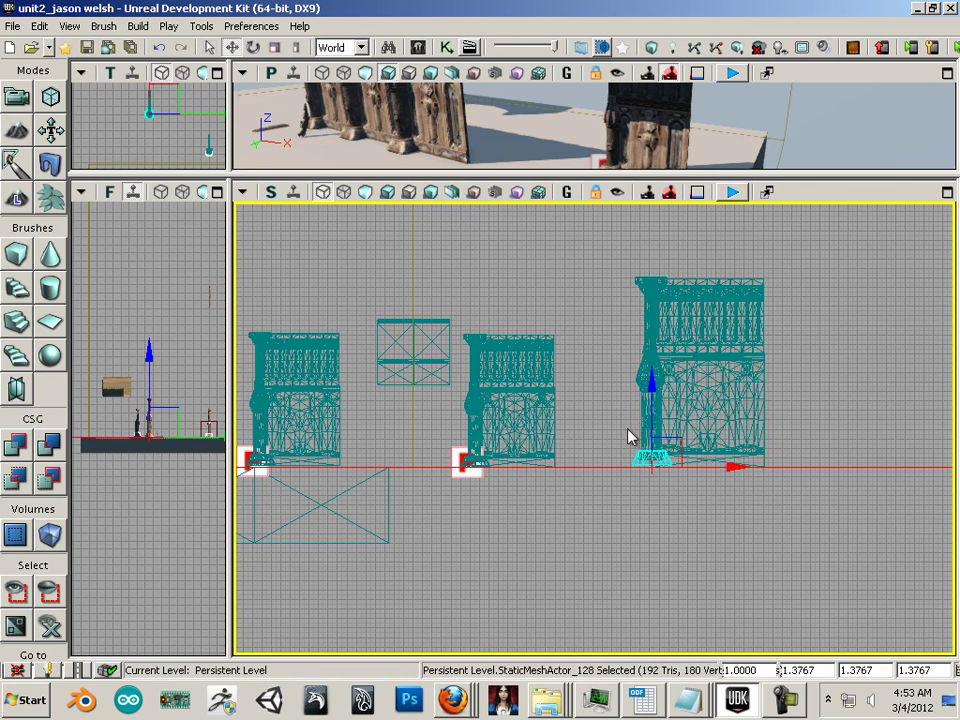
{"action": "scroll", "coordinate": [693, 432], "scroll_direction": "up", "scroll_amount": 3}
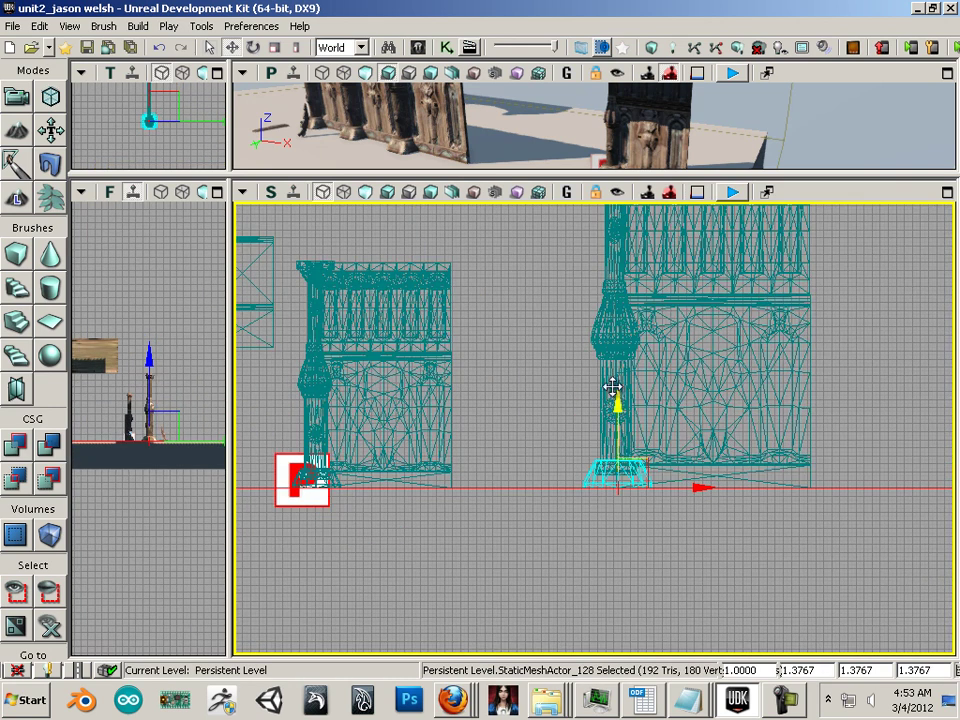
{"action": "left_click", "coordinate": [598, 379]}
{"action": "left_click", "coordinate": [594, 364]}
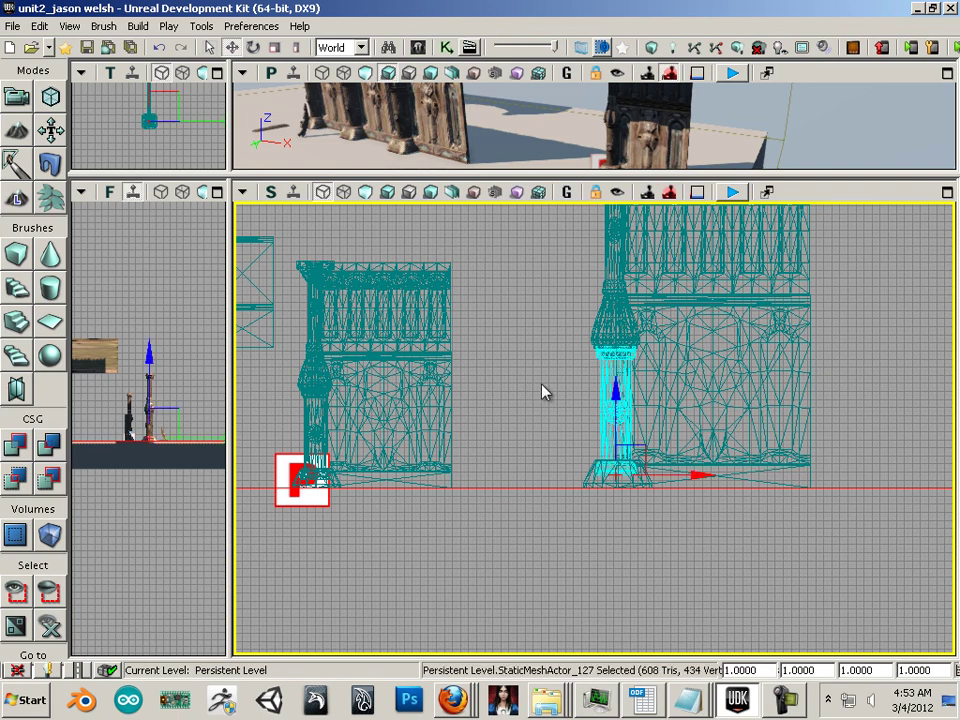
{"action": "scroll", "coordinate": [543, 392], "scroll_direction": "down", "scroll_amount": 4}
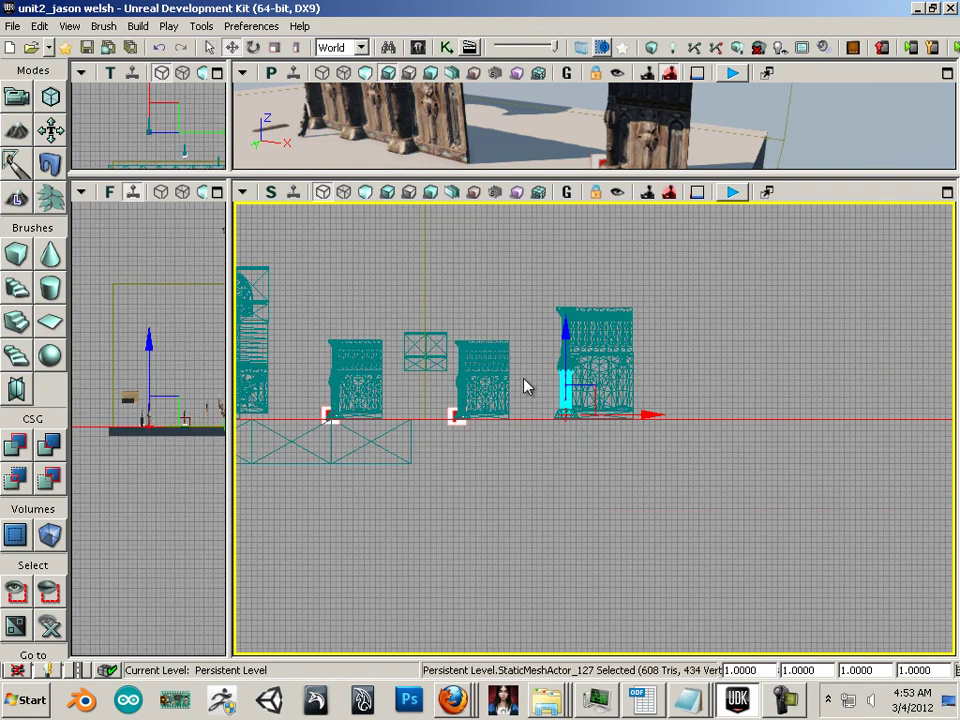
{"action": "left_click_drag", "start_coordinate": [551, 516], "coordinate": [690, 551]}
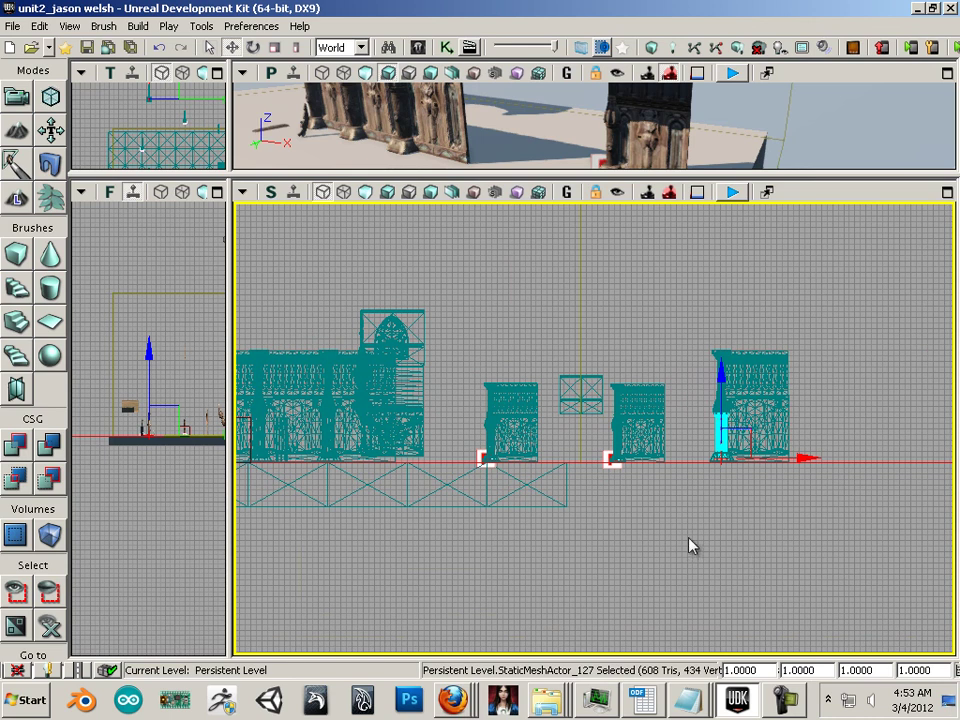